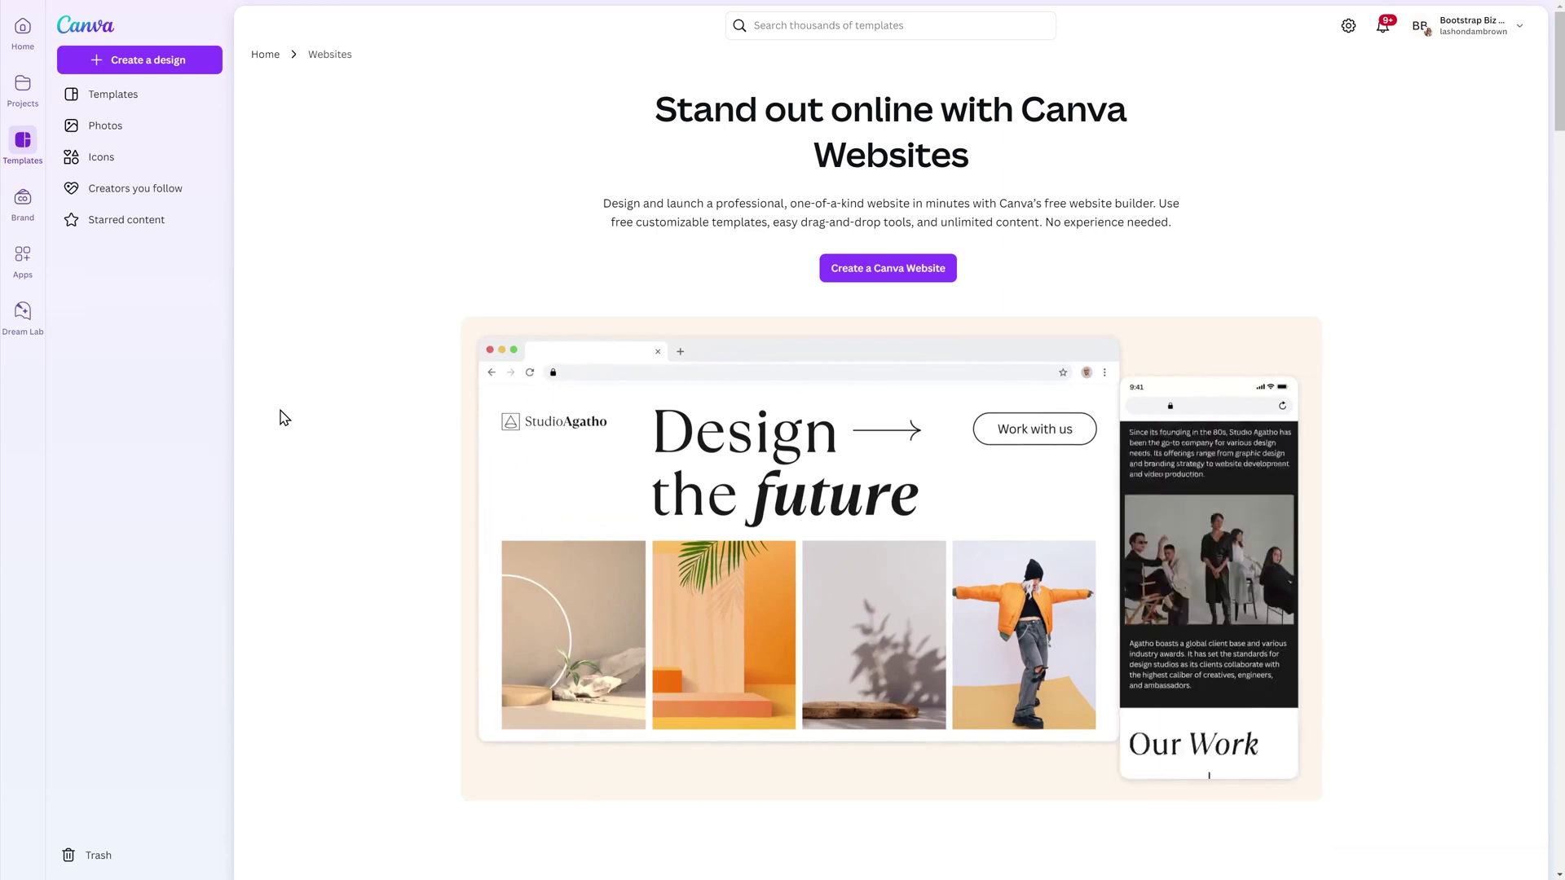
Scroll through the Websites introduction page on the way back to the Canva Home dashboard.
scroll(283, 418, "down", 10)
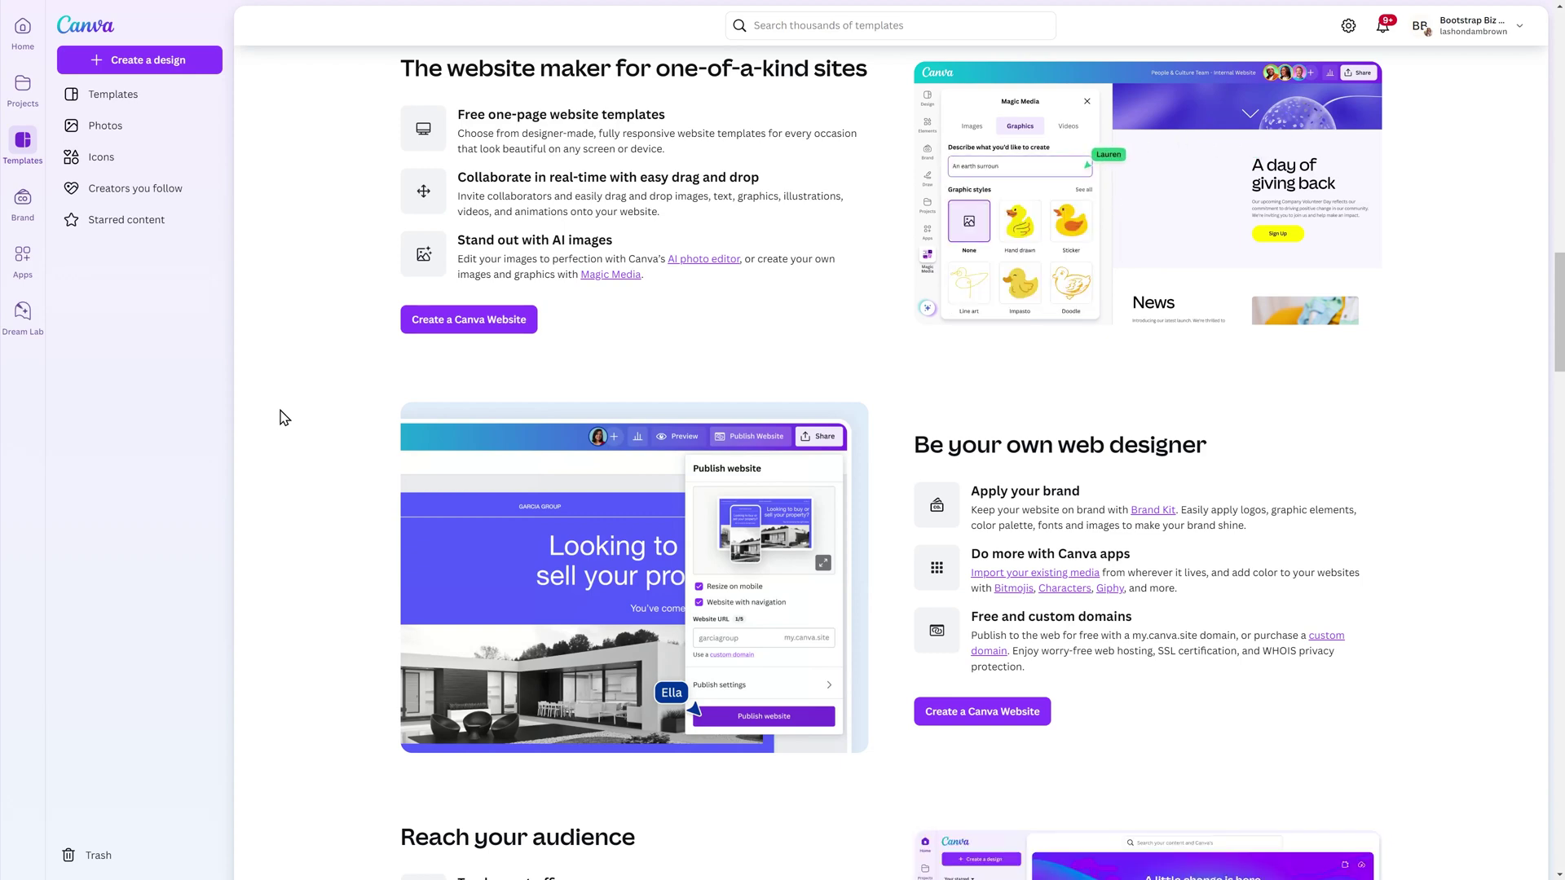
scroll(283, 417, "down", 8)
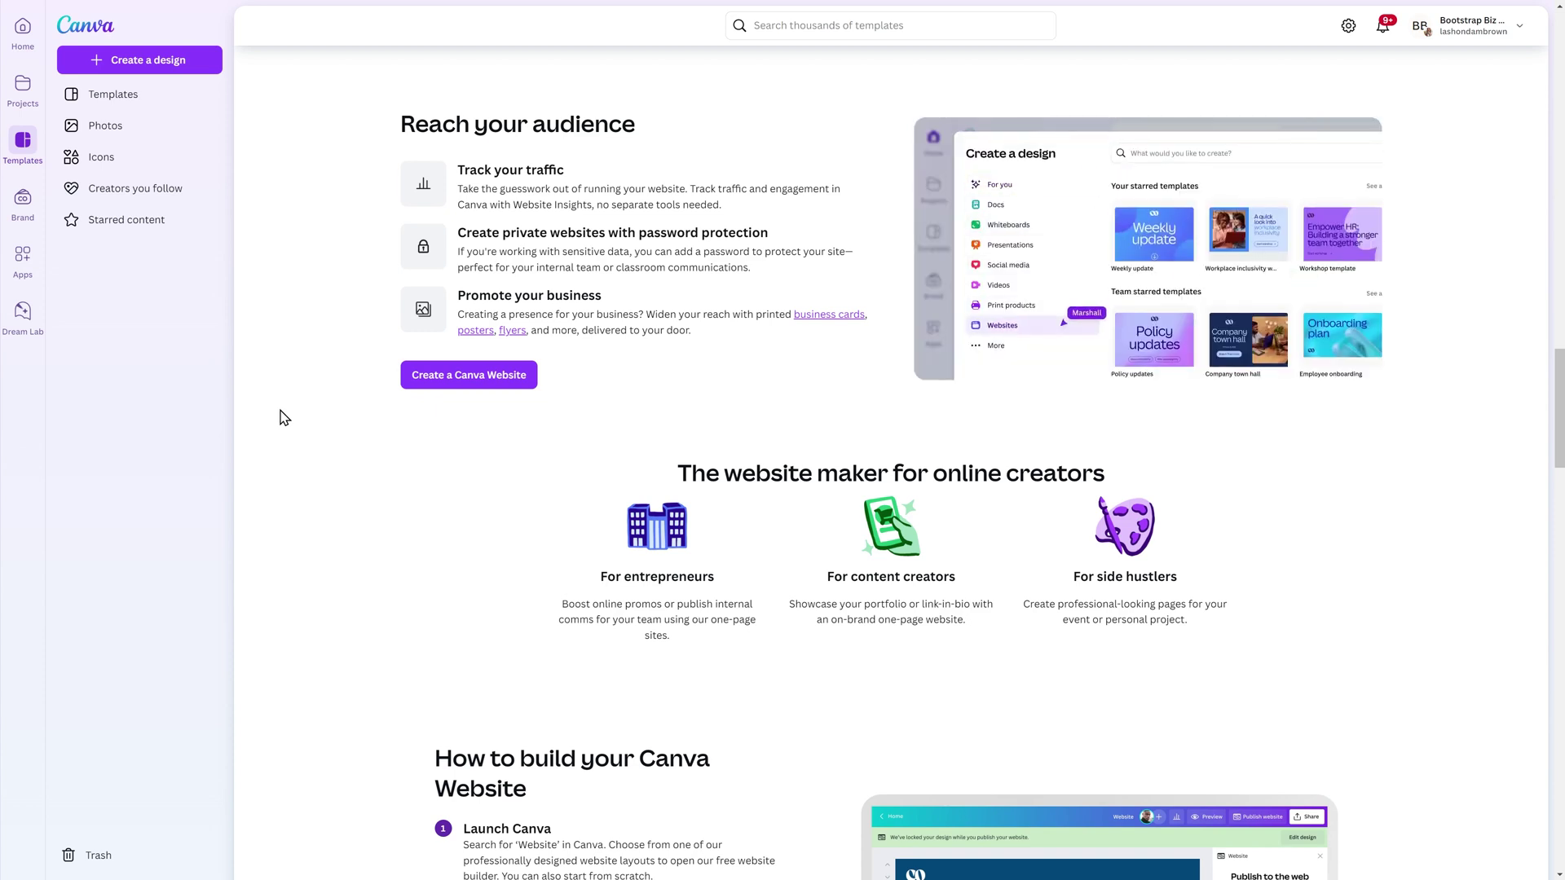
scroll(283, 417, "down", 5)
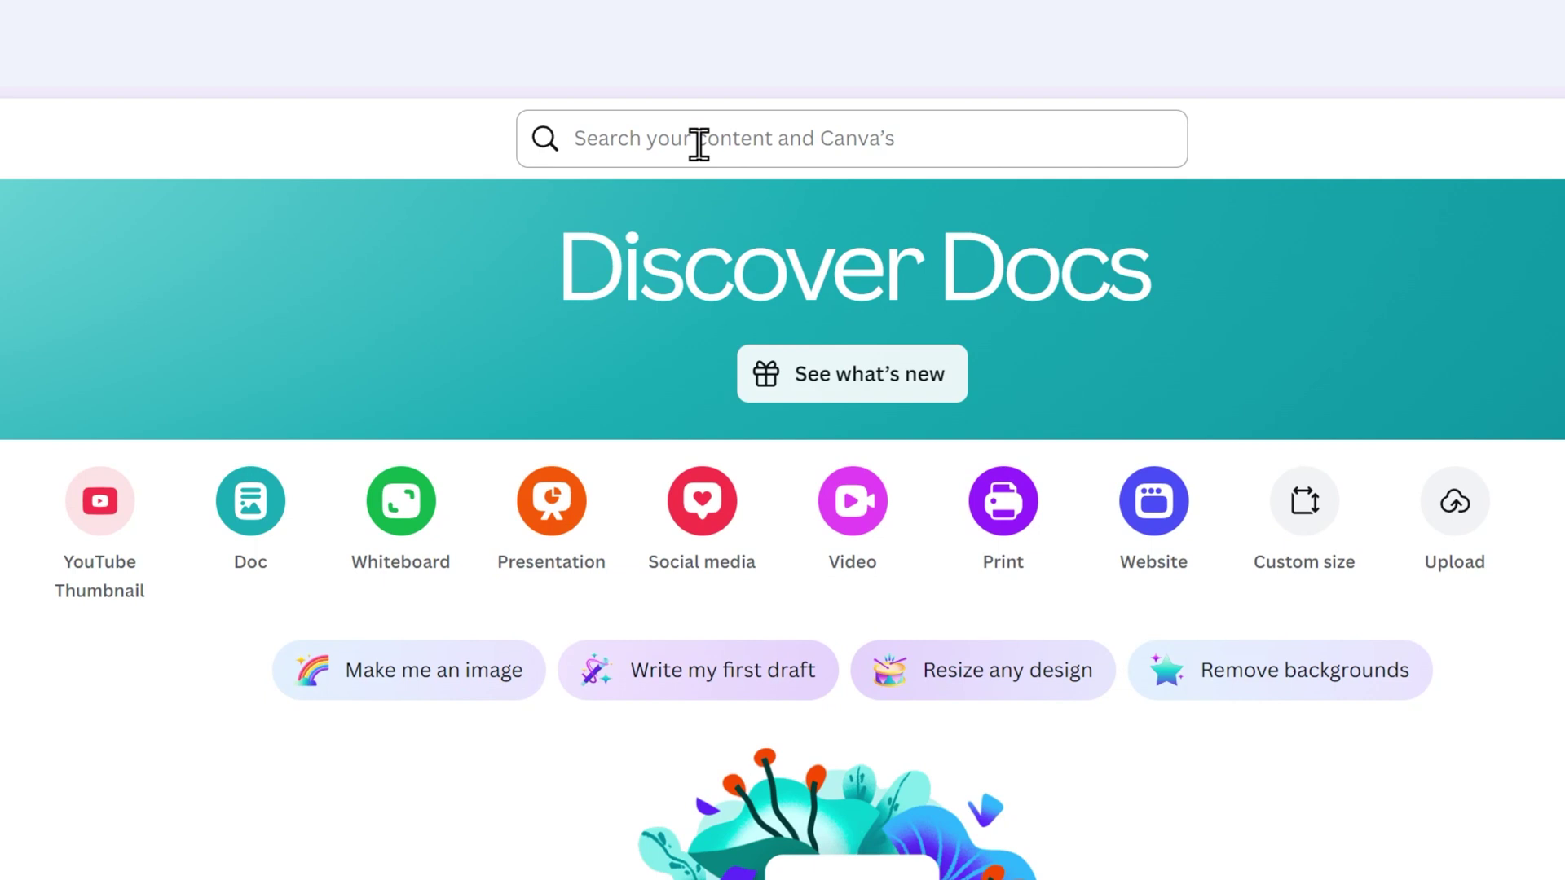
Search Canva's templates for 'event website'.
left_click(698, 143)
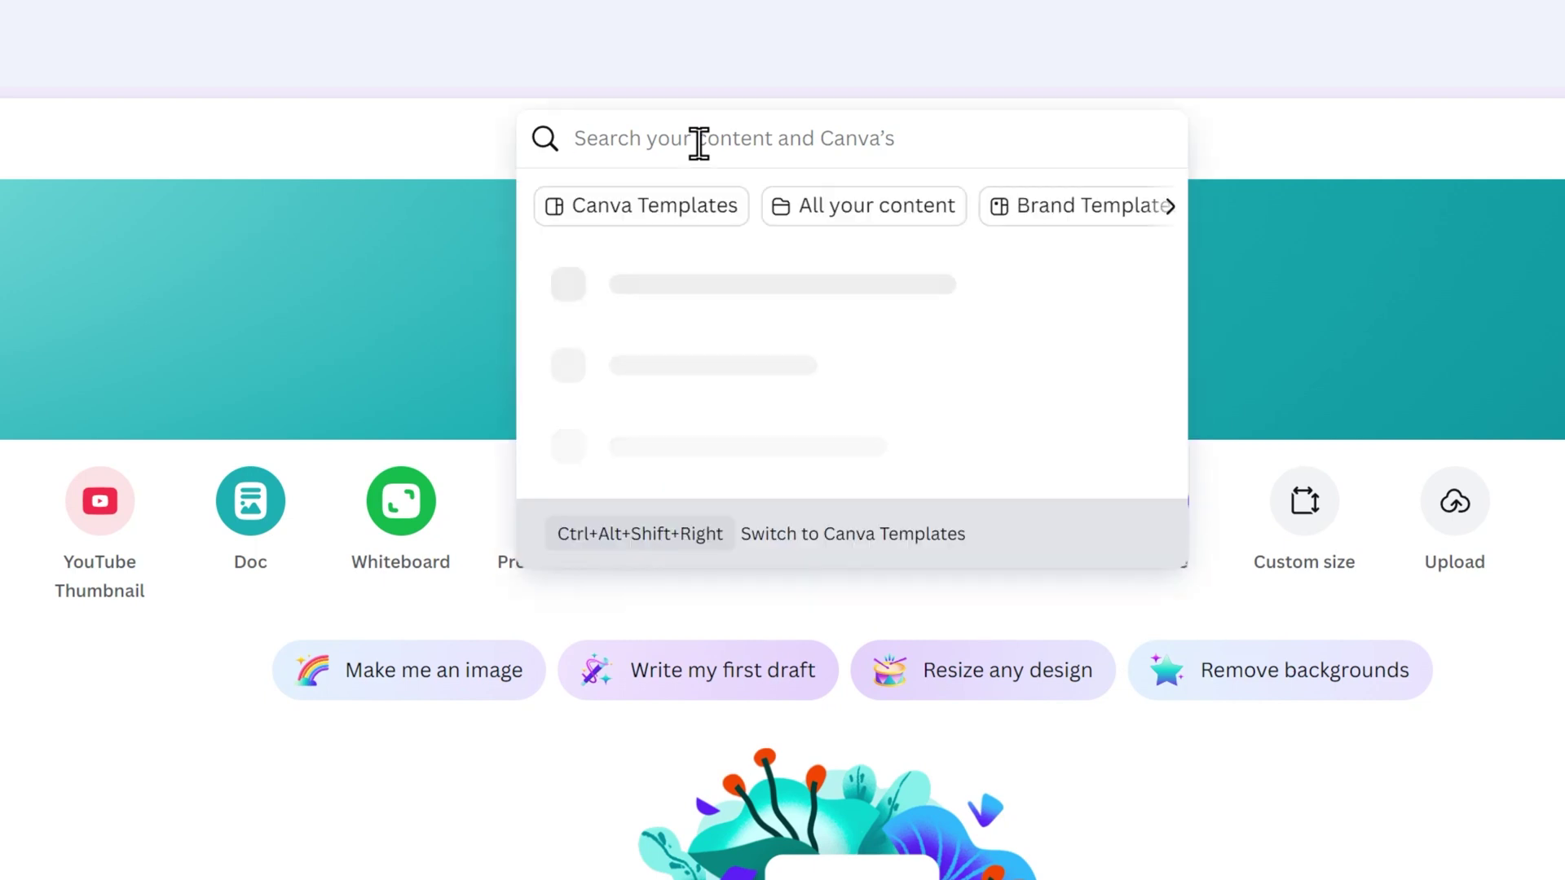
type("event website")
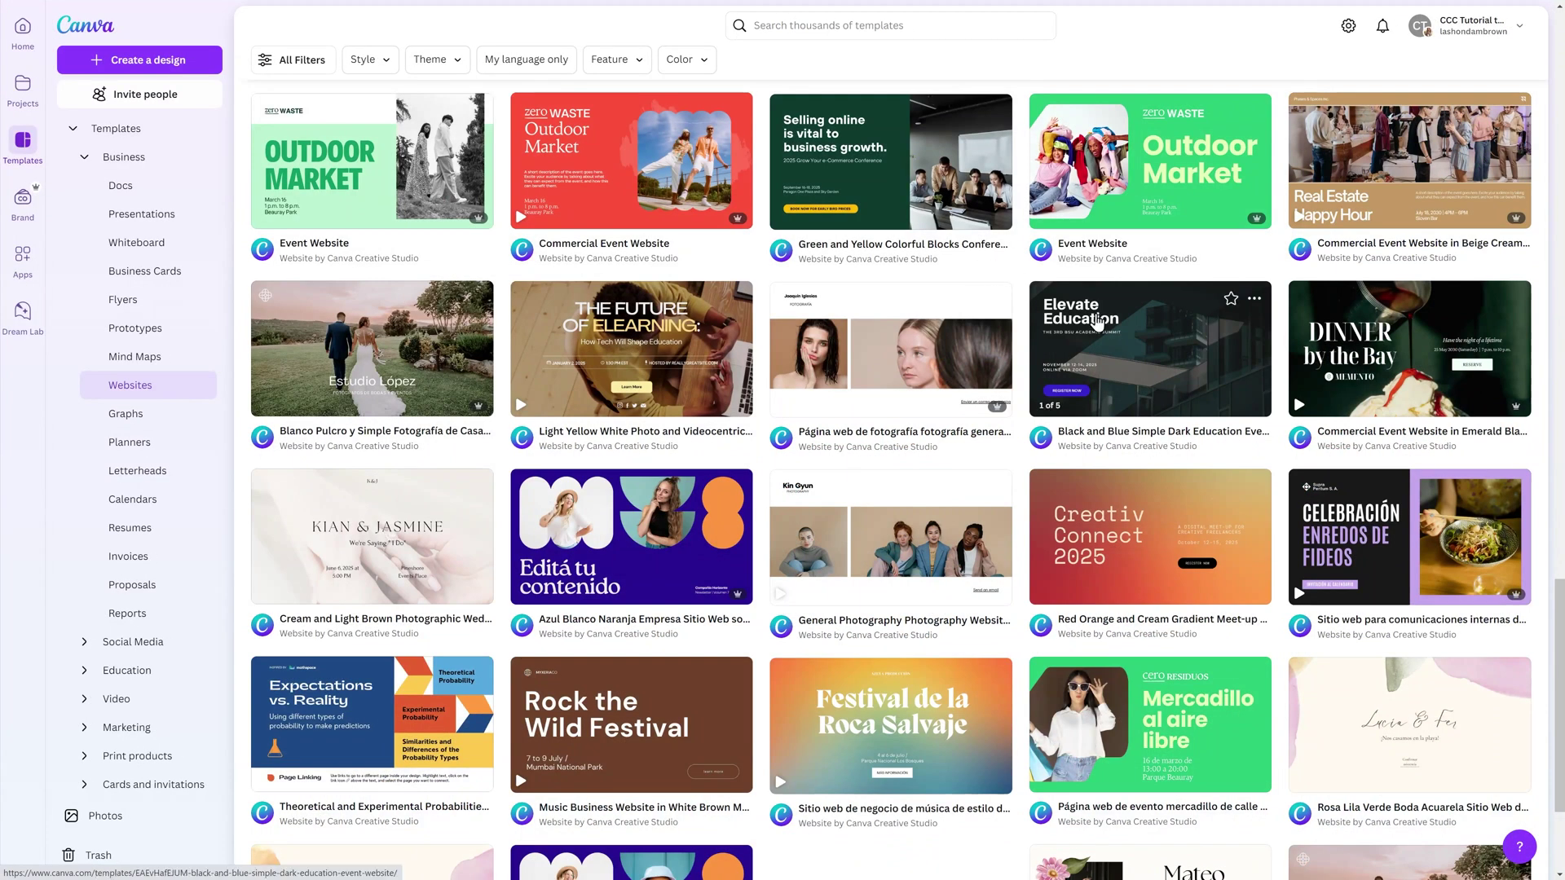
Preview the Black and Blue Simple Dark Education Event Website template and start a design from it.
left_click(1097, 322)
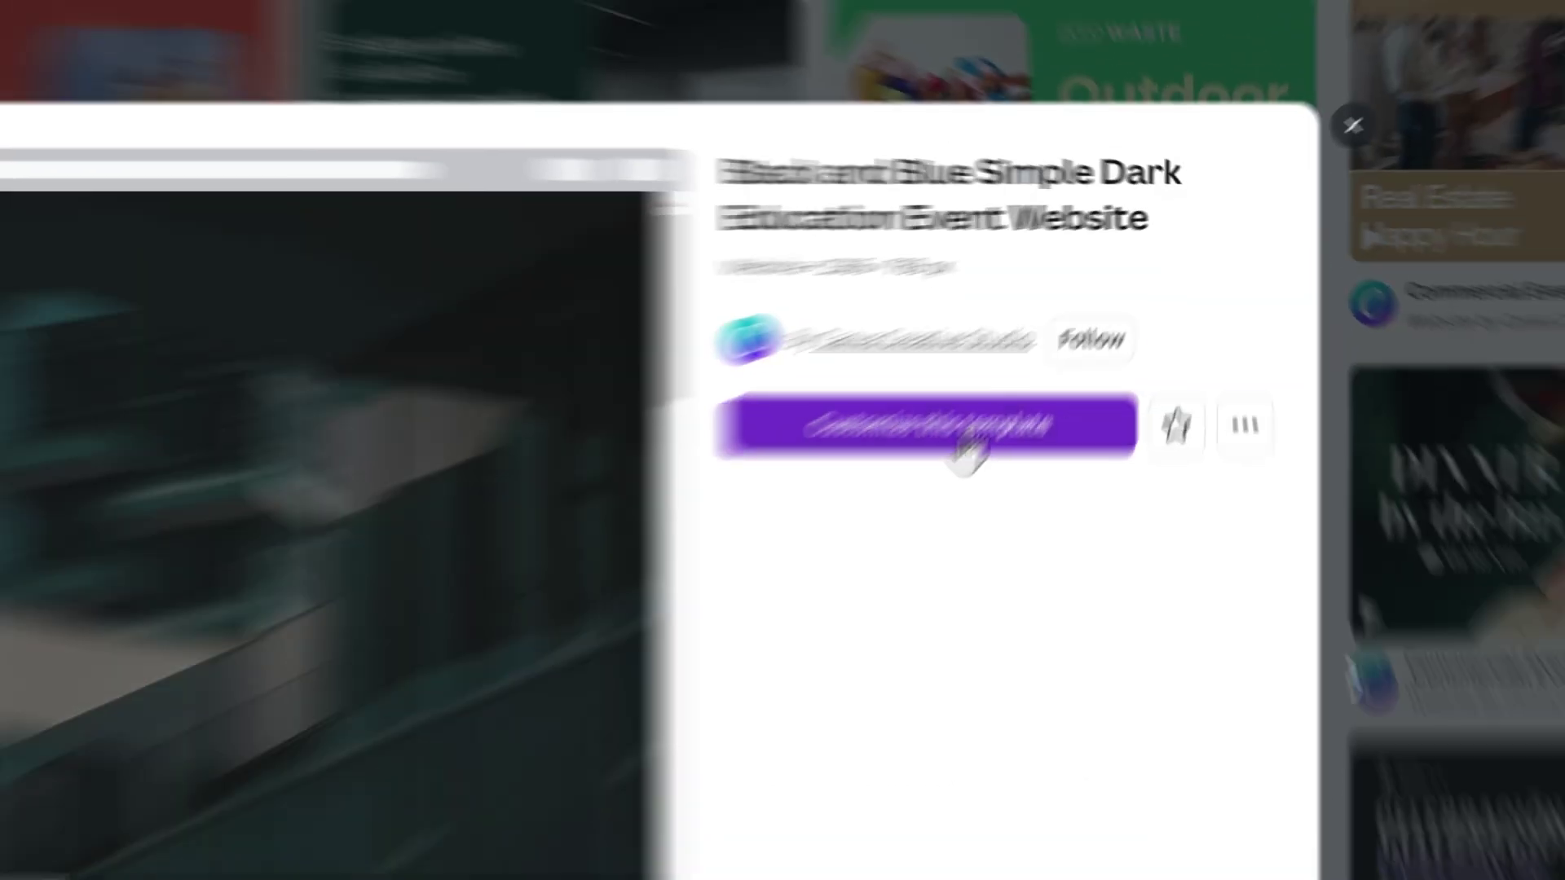
left_click(888, 507)
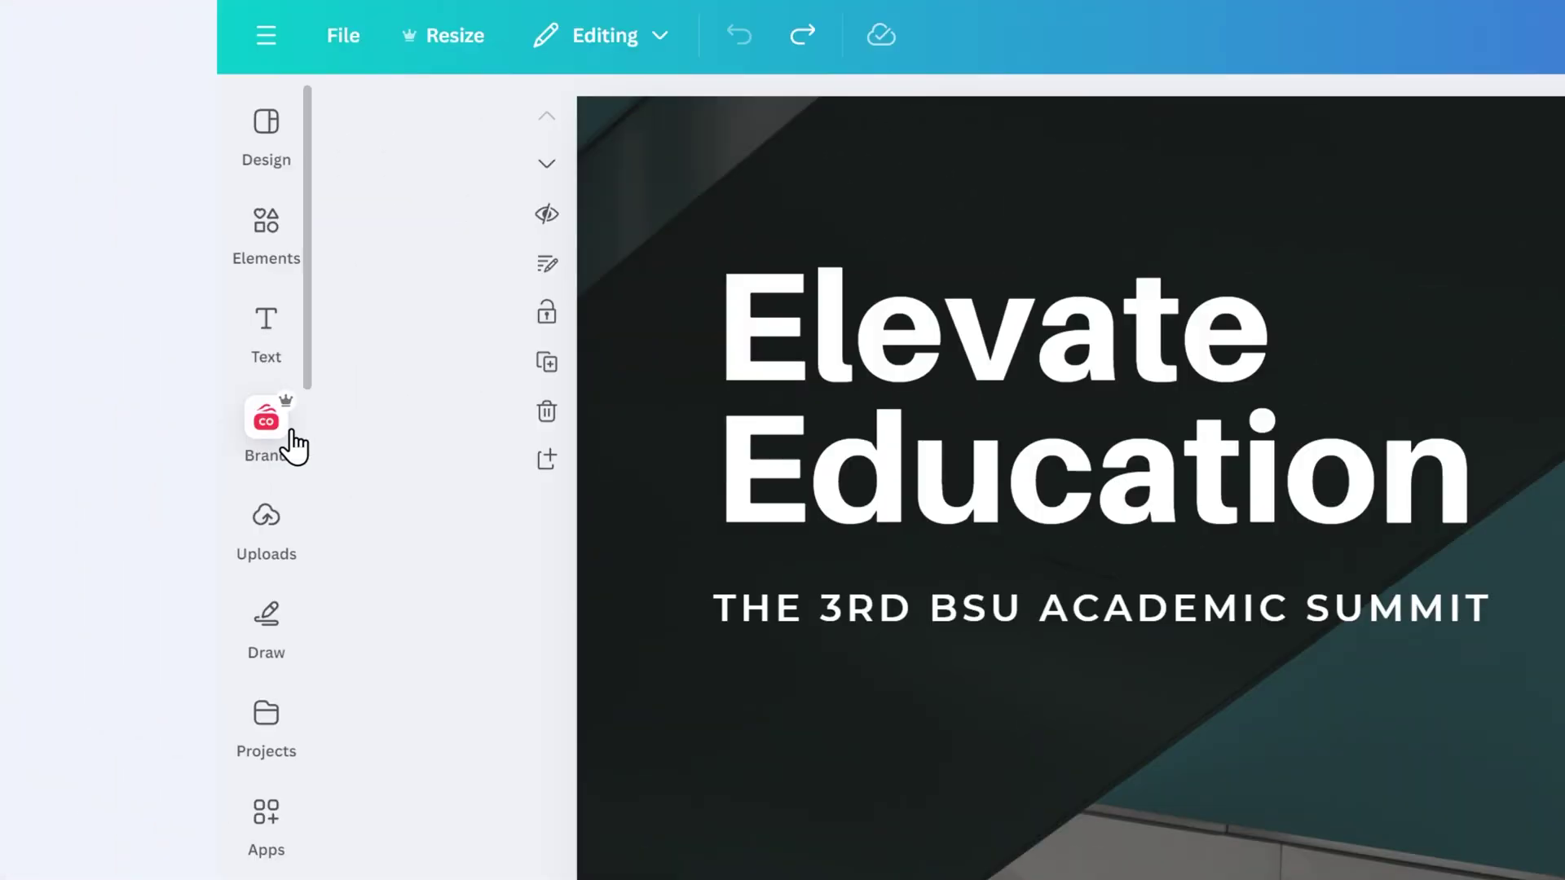
Apply the brand kit's Neutral Tones palette, shuffling it until a teal combination is chosen.
left_click(36, 232)
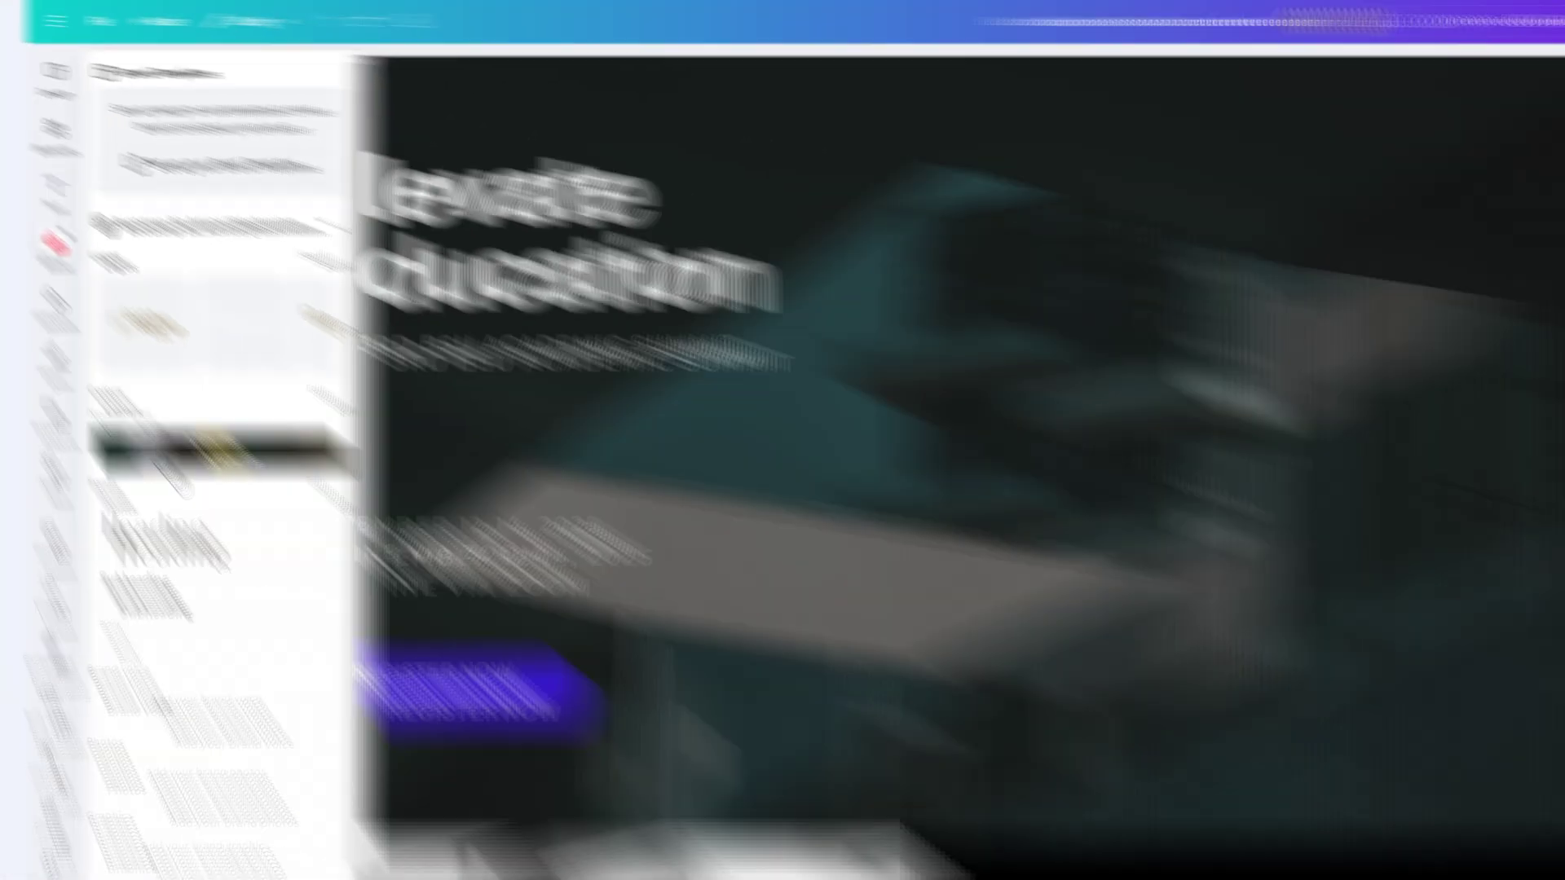
mouse_move(463, 799)
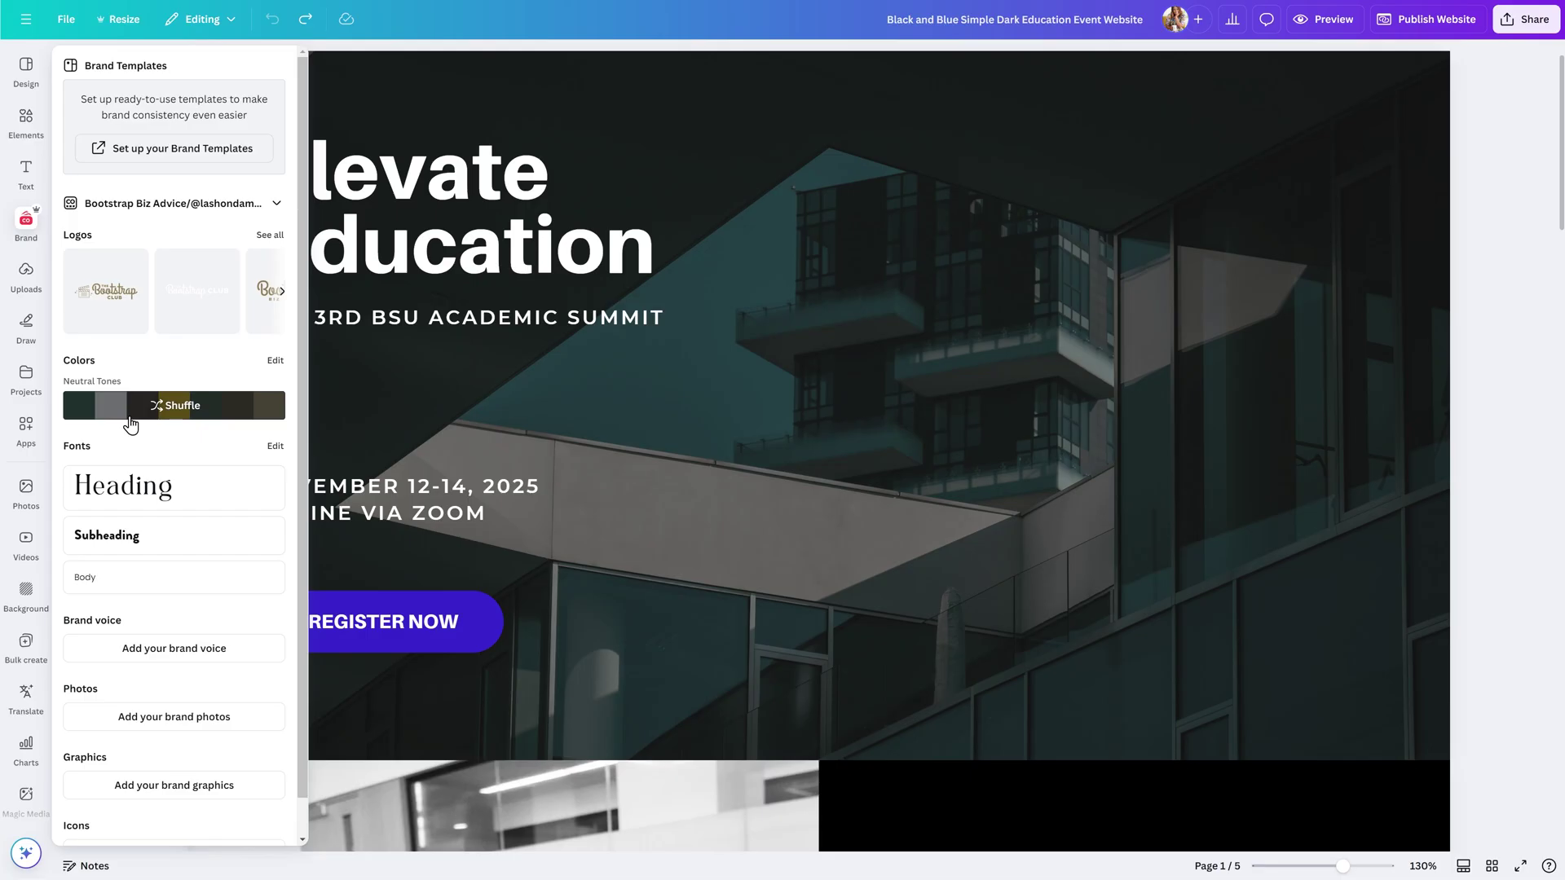
left_click(172, 410)
left_click(173, 410)
left_click(173, 410)
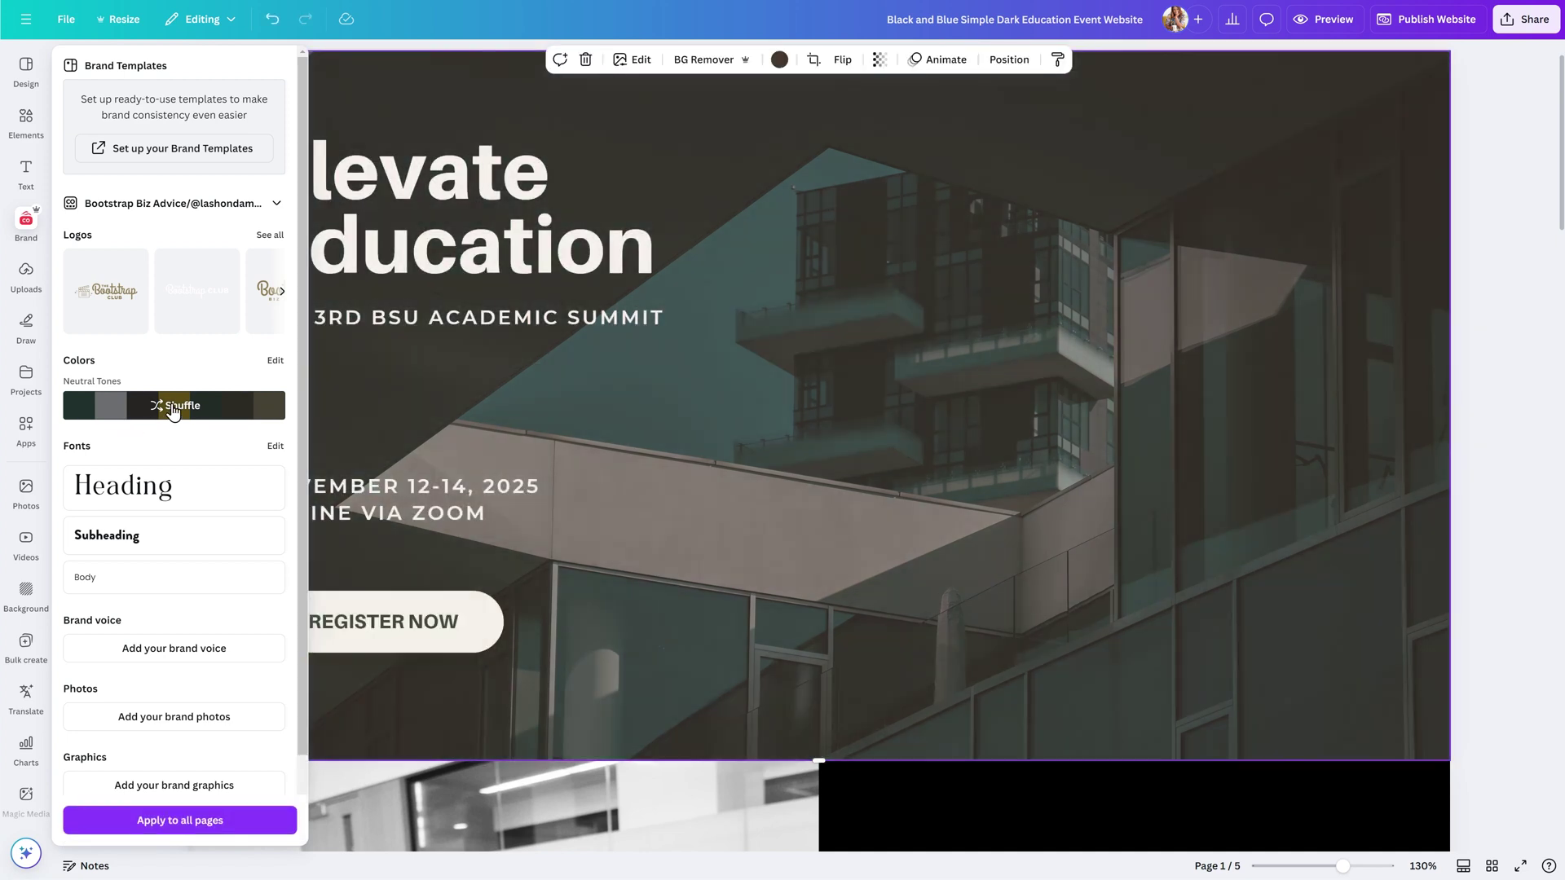
left_click(173, 410)
left_click(173, 410)
left_click(173, 410)
key("Escape")
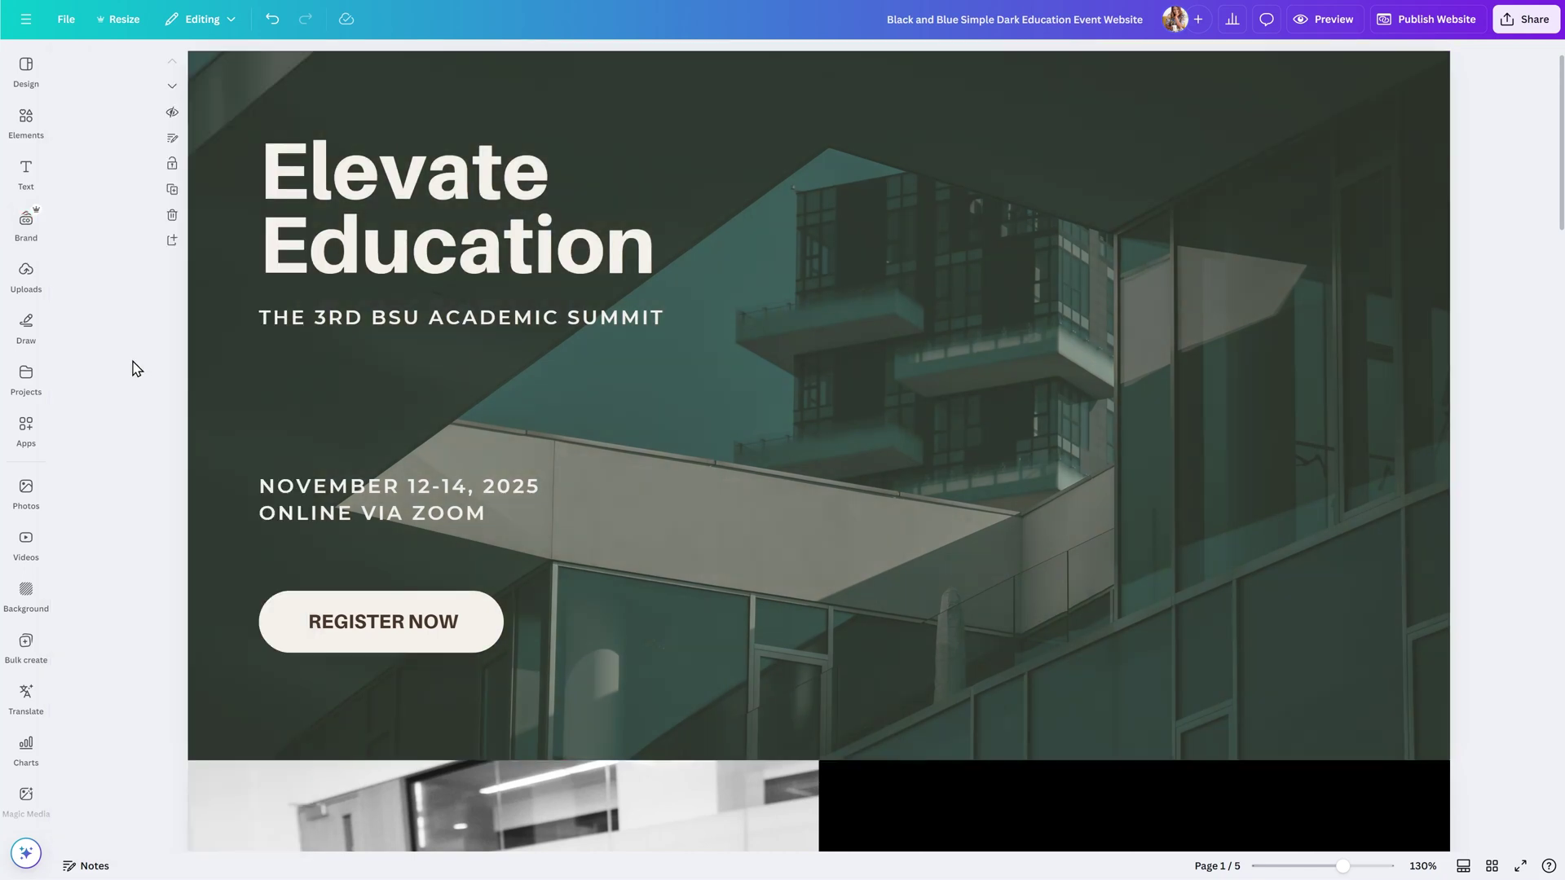
left_click(334, 254)
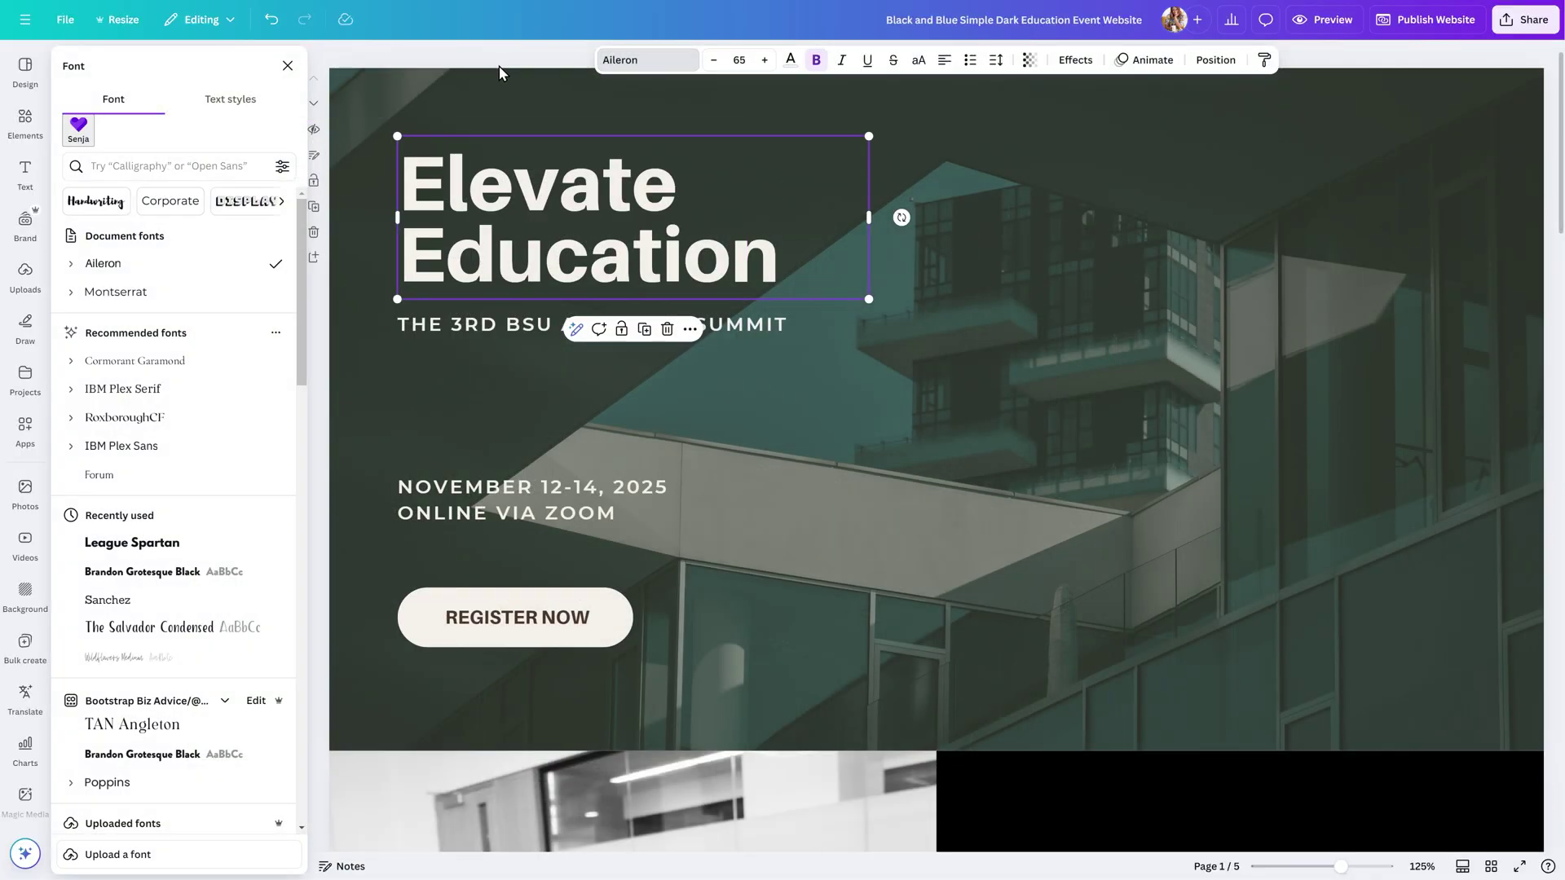
Switch the Elevate Education heading font to League Spartan from Recently used.
left_click(181, 541)
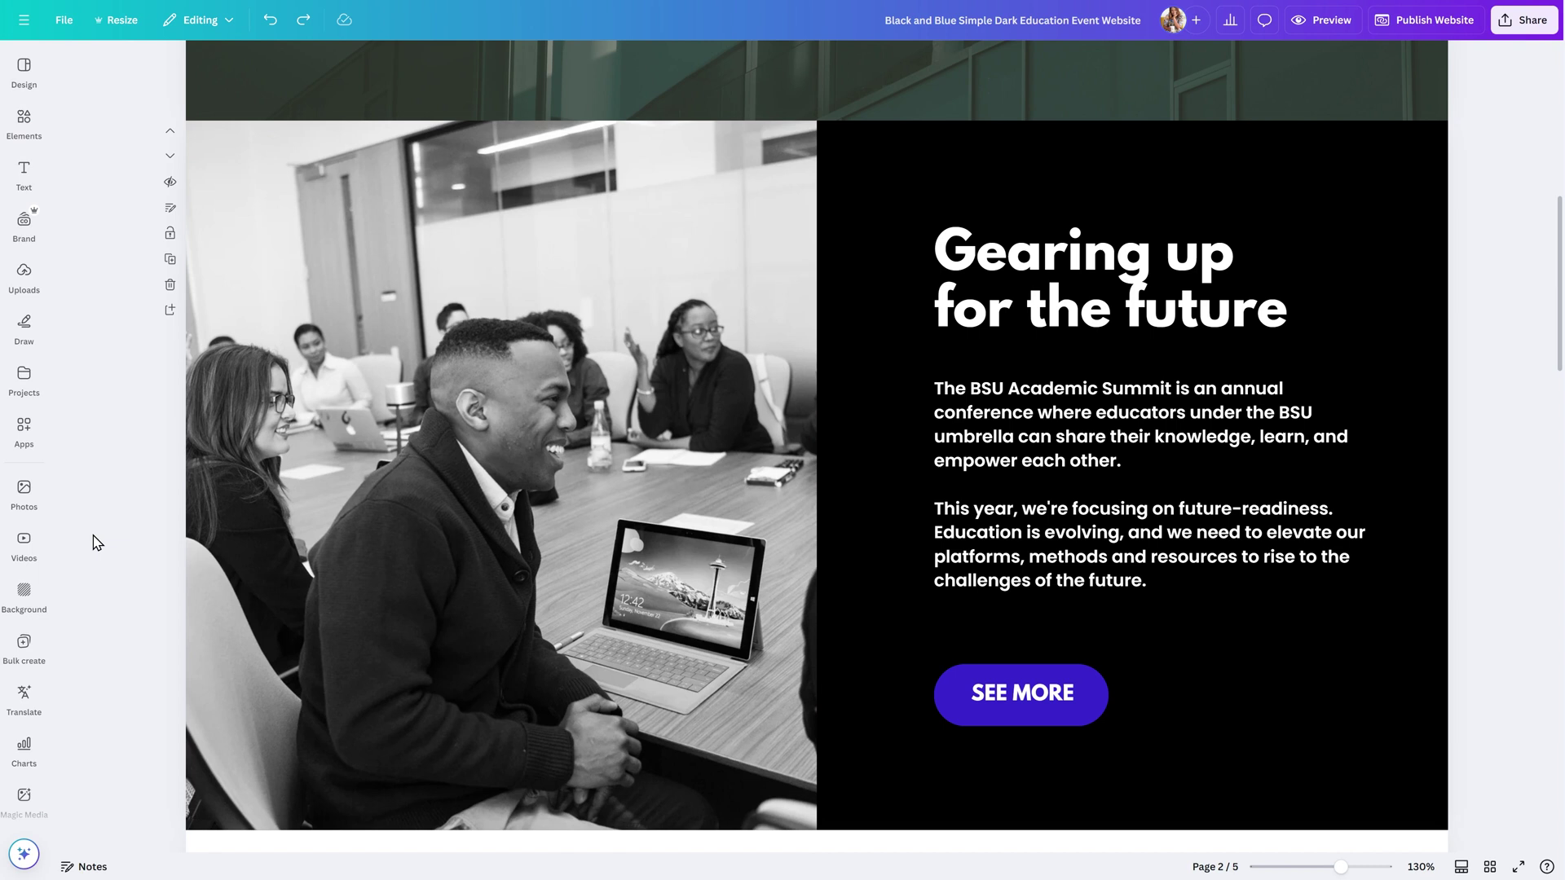
Replace page 2's meeting photo with an empty frame aligned to the page's left edge.
left_click(394, 473)
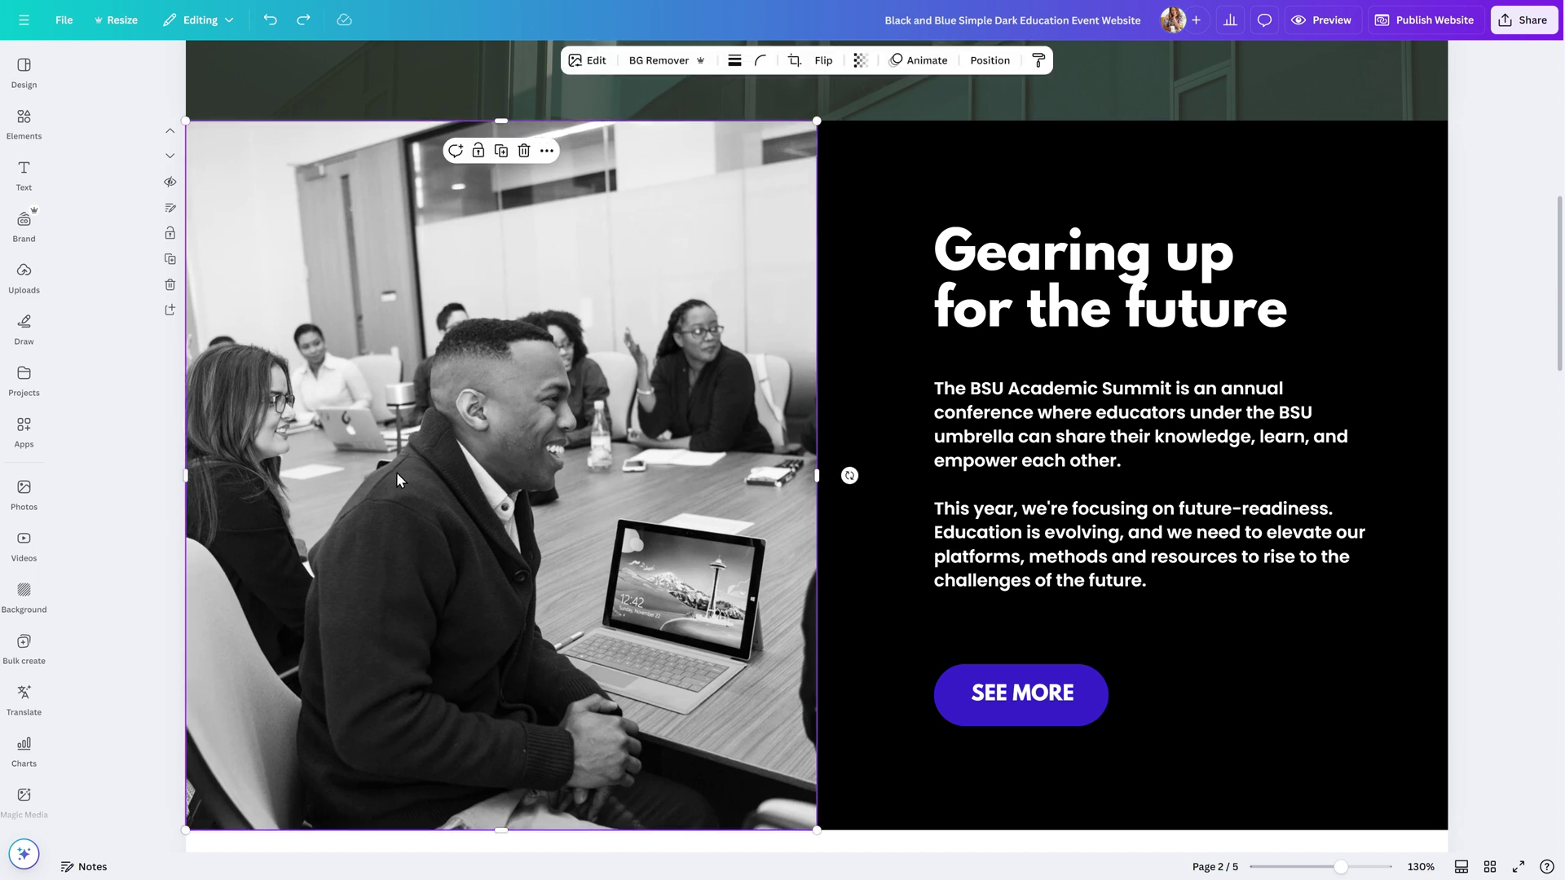
key("Delete")
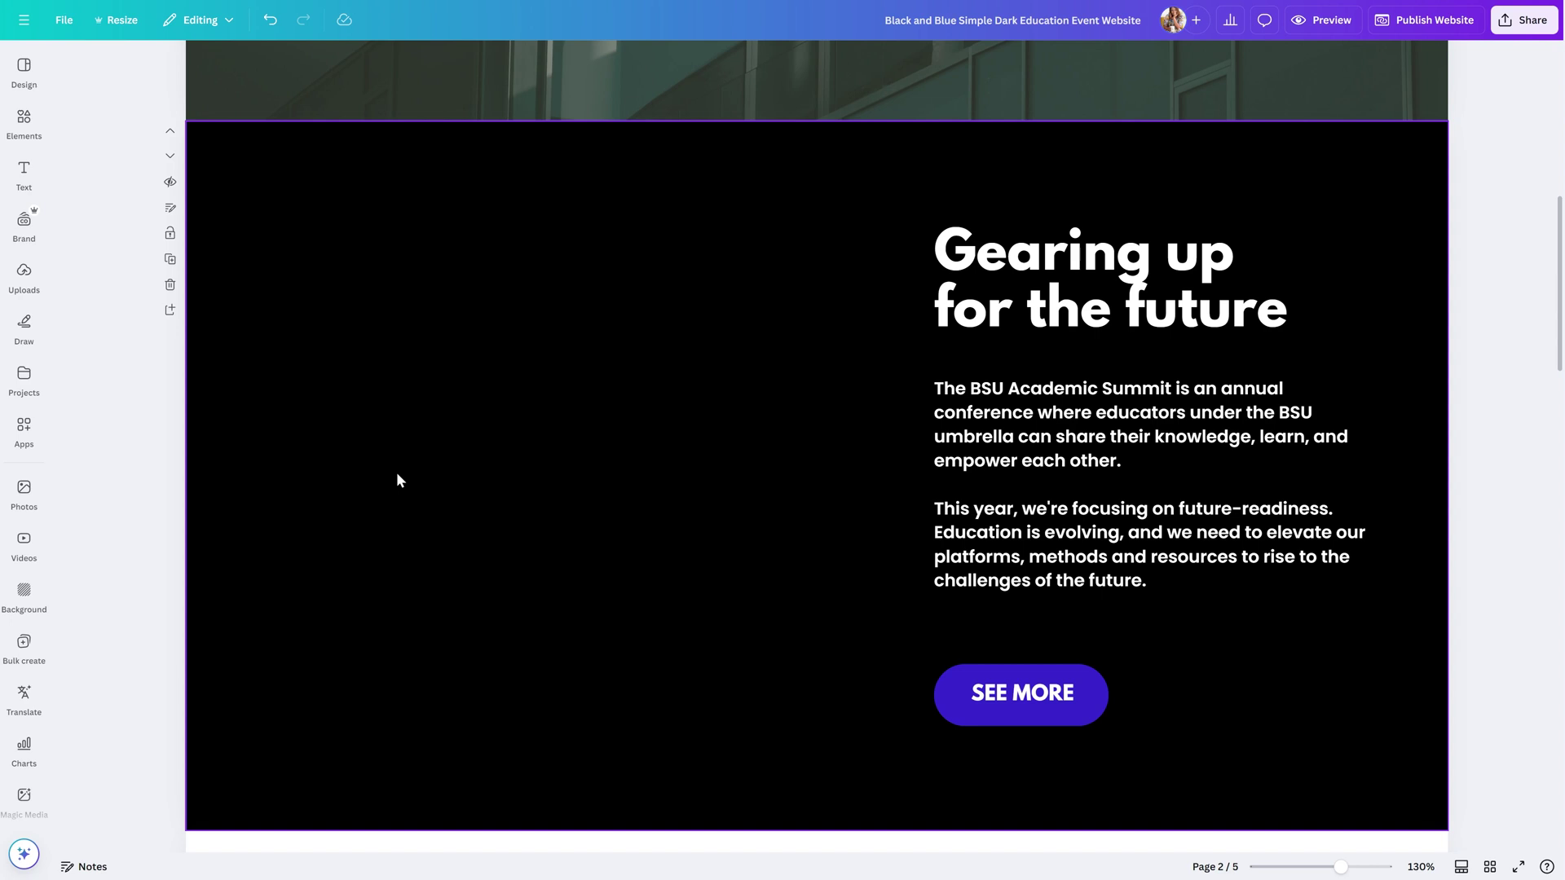
left_click(33, 124)
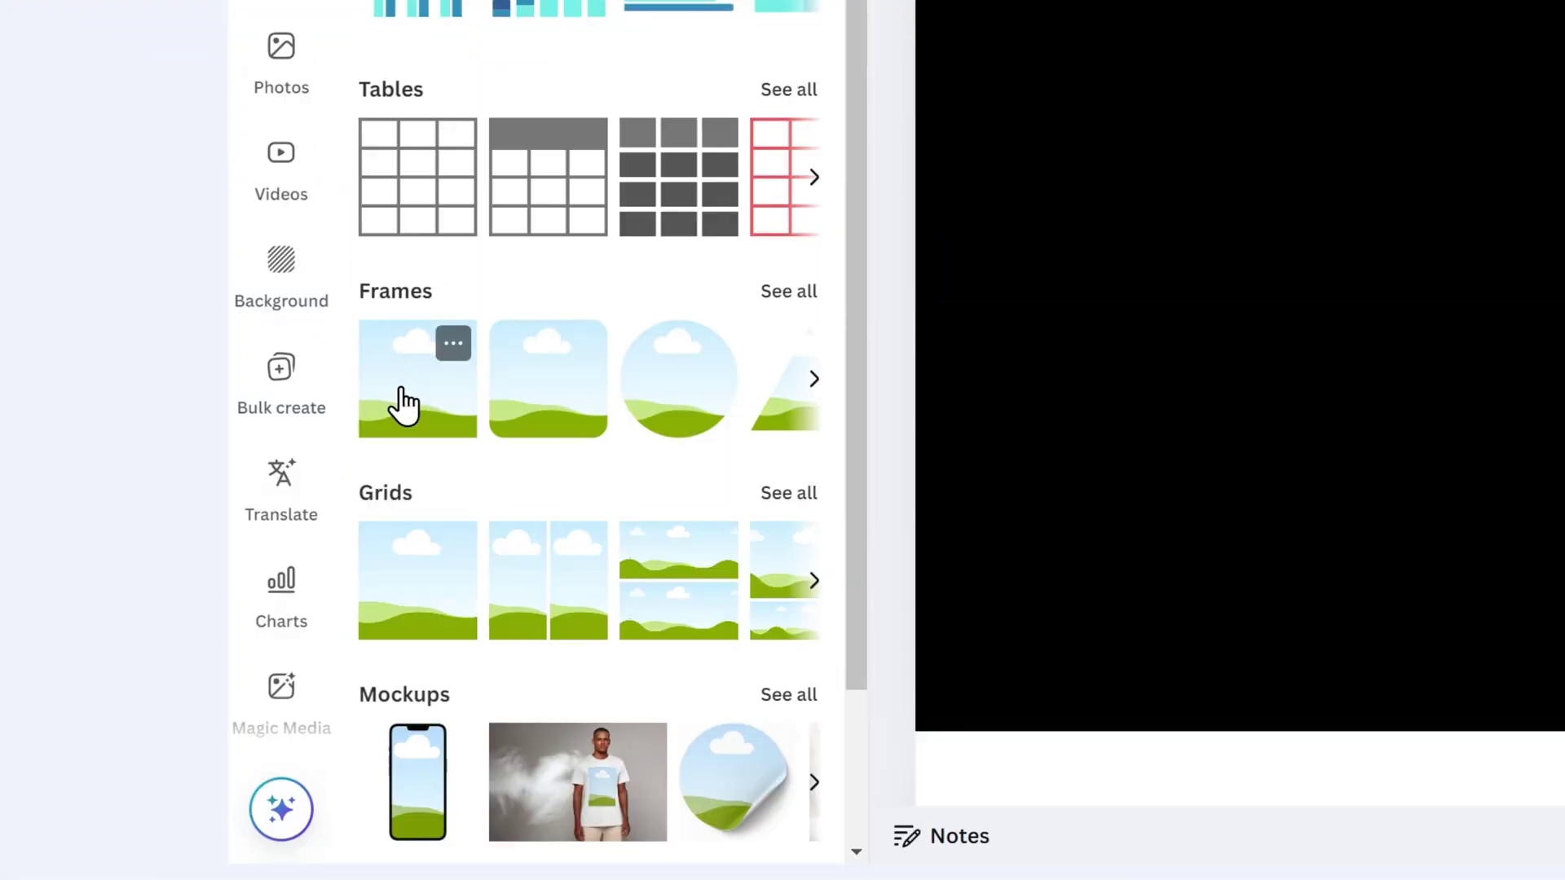
left_click_drag(406, 405, 1047, 0)
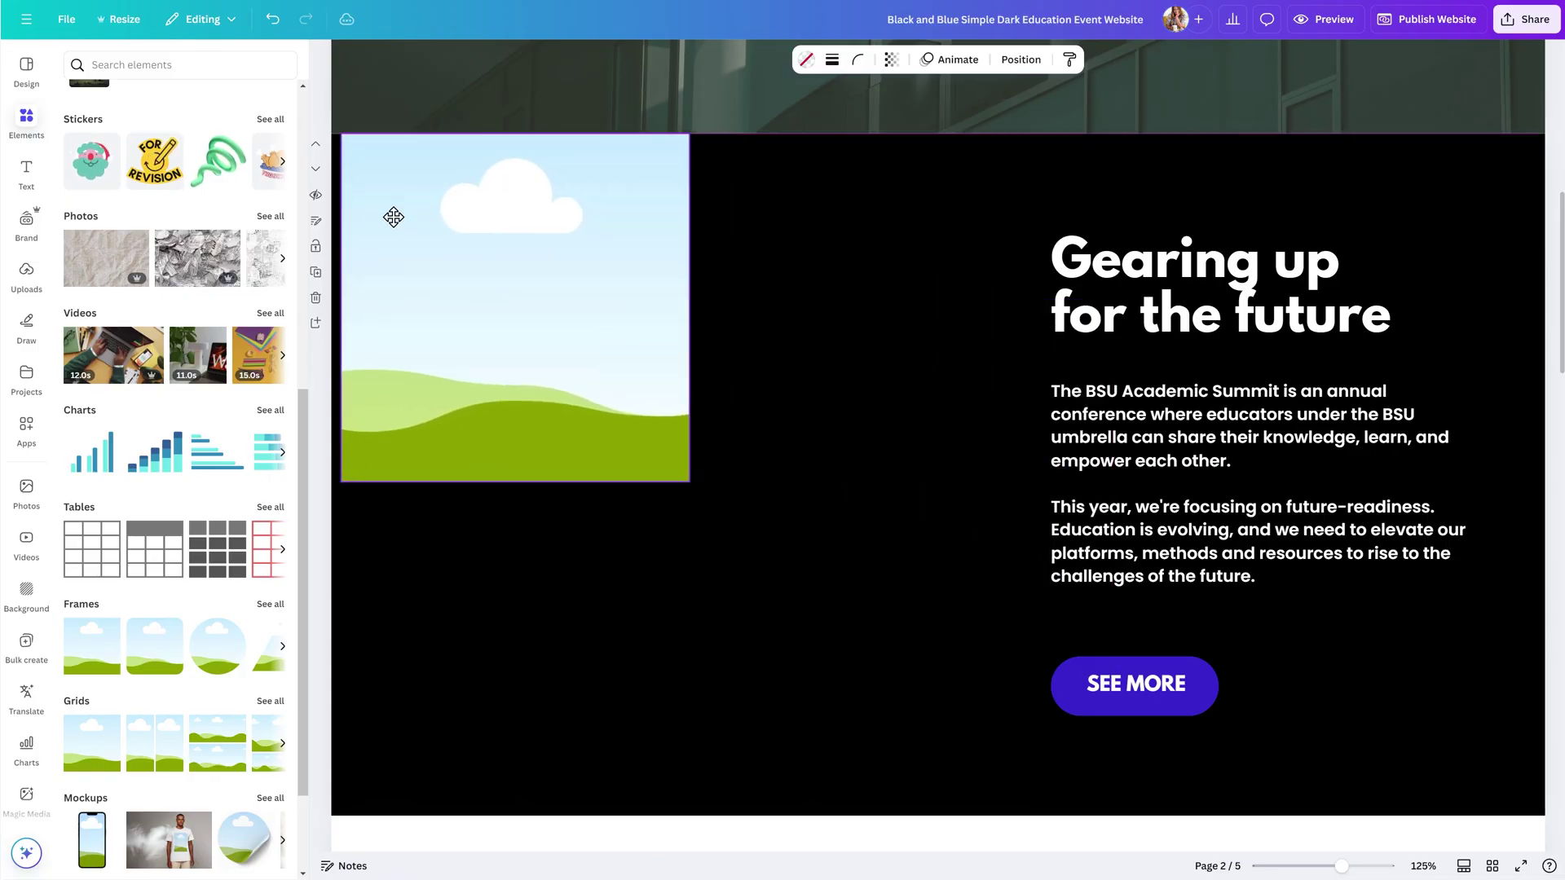
left_click_drag(394, 217, 402, 228)
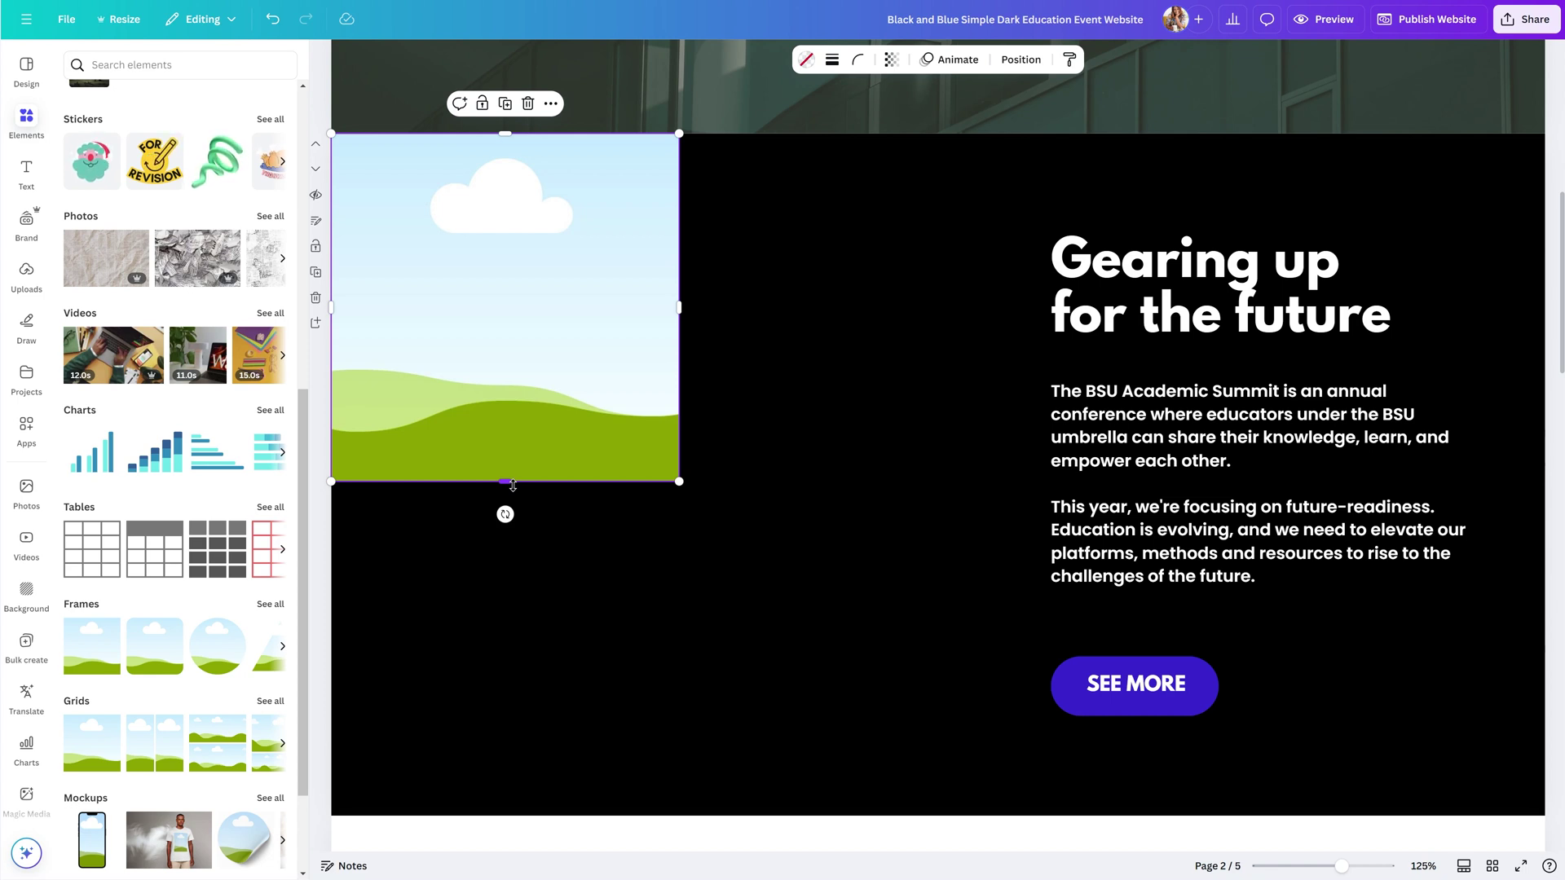
left_click(513, 531)
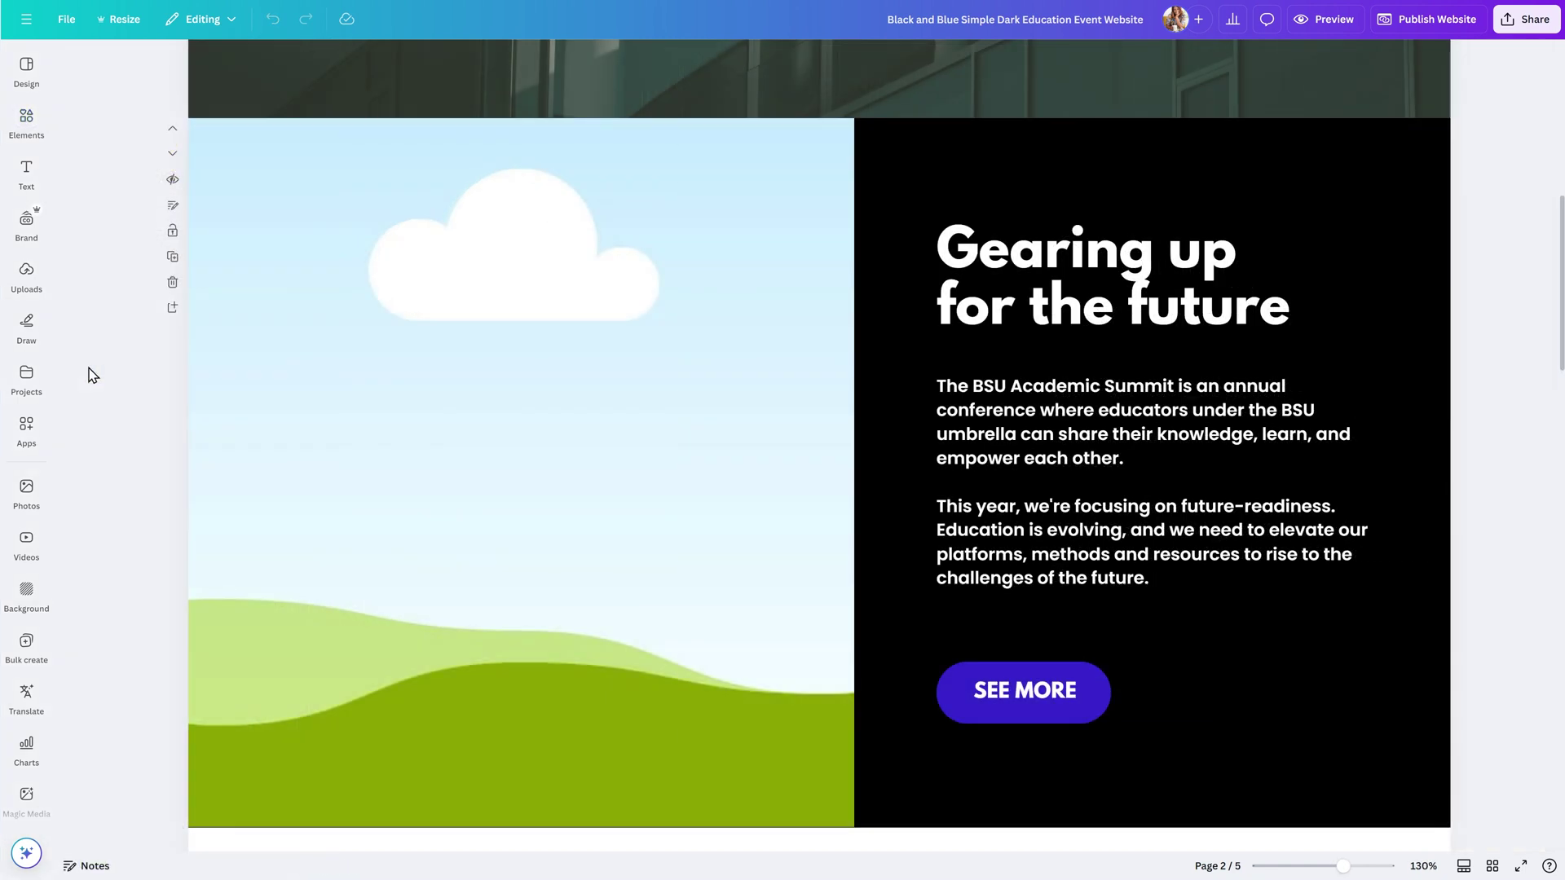
Open the Brand Photos folder from the full folder list in Projects.
left_click(30, 379)
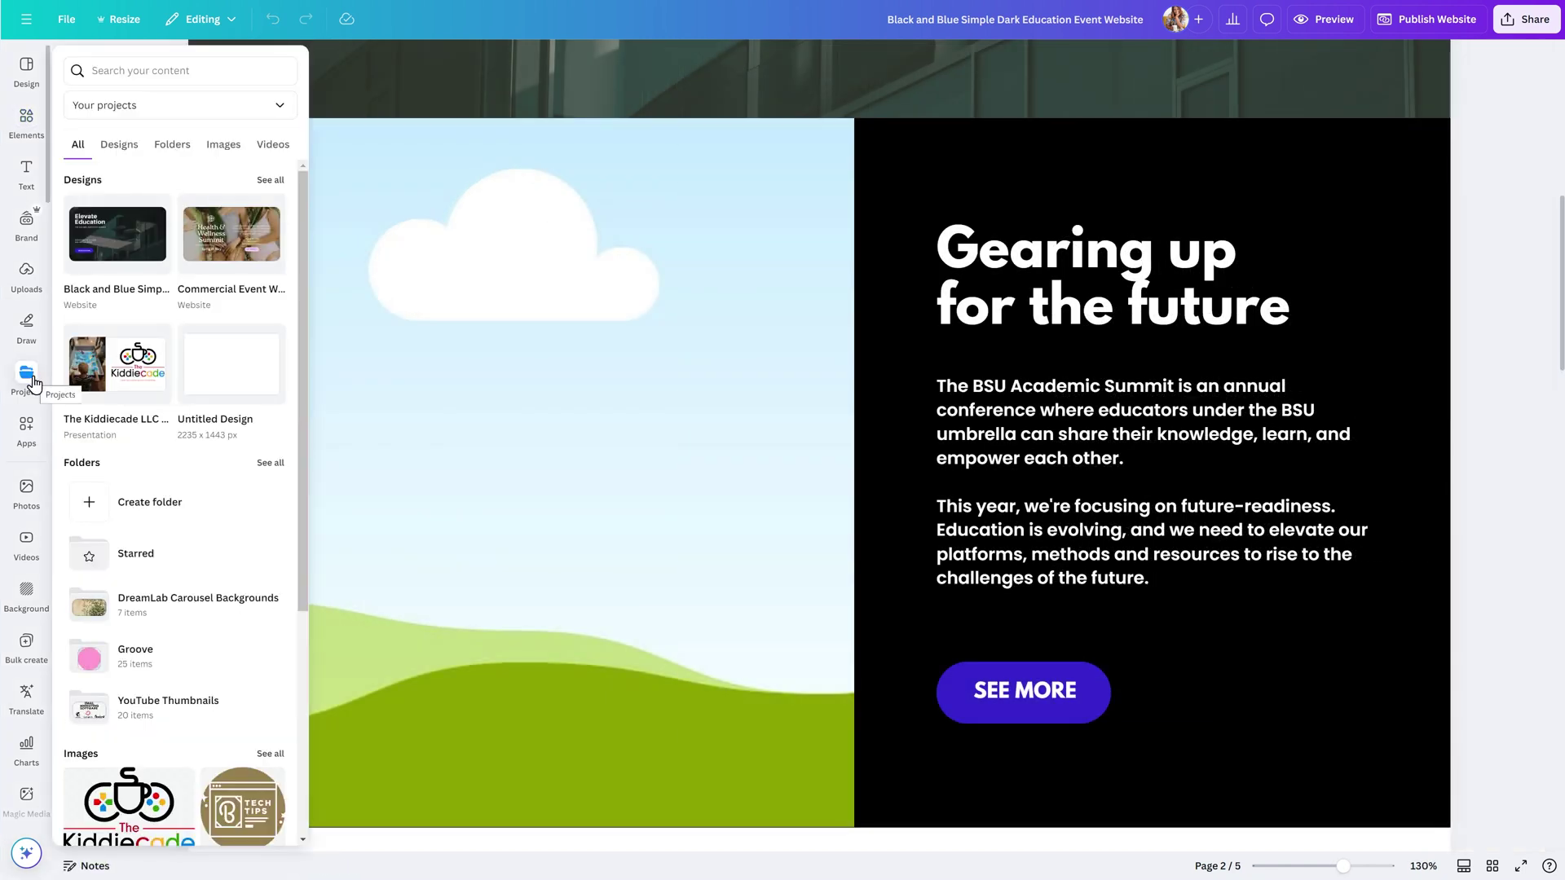
left_click(276, 464)
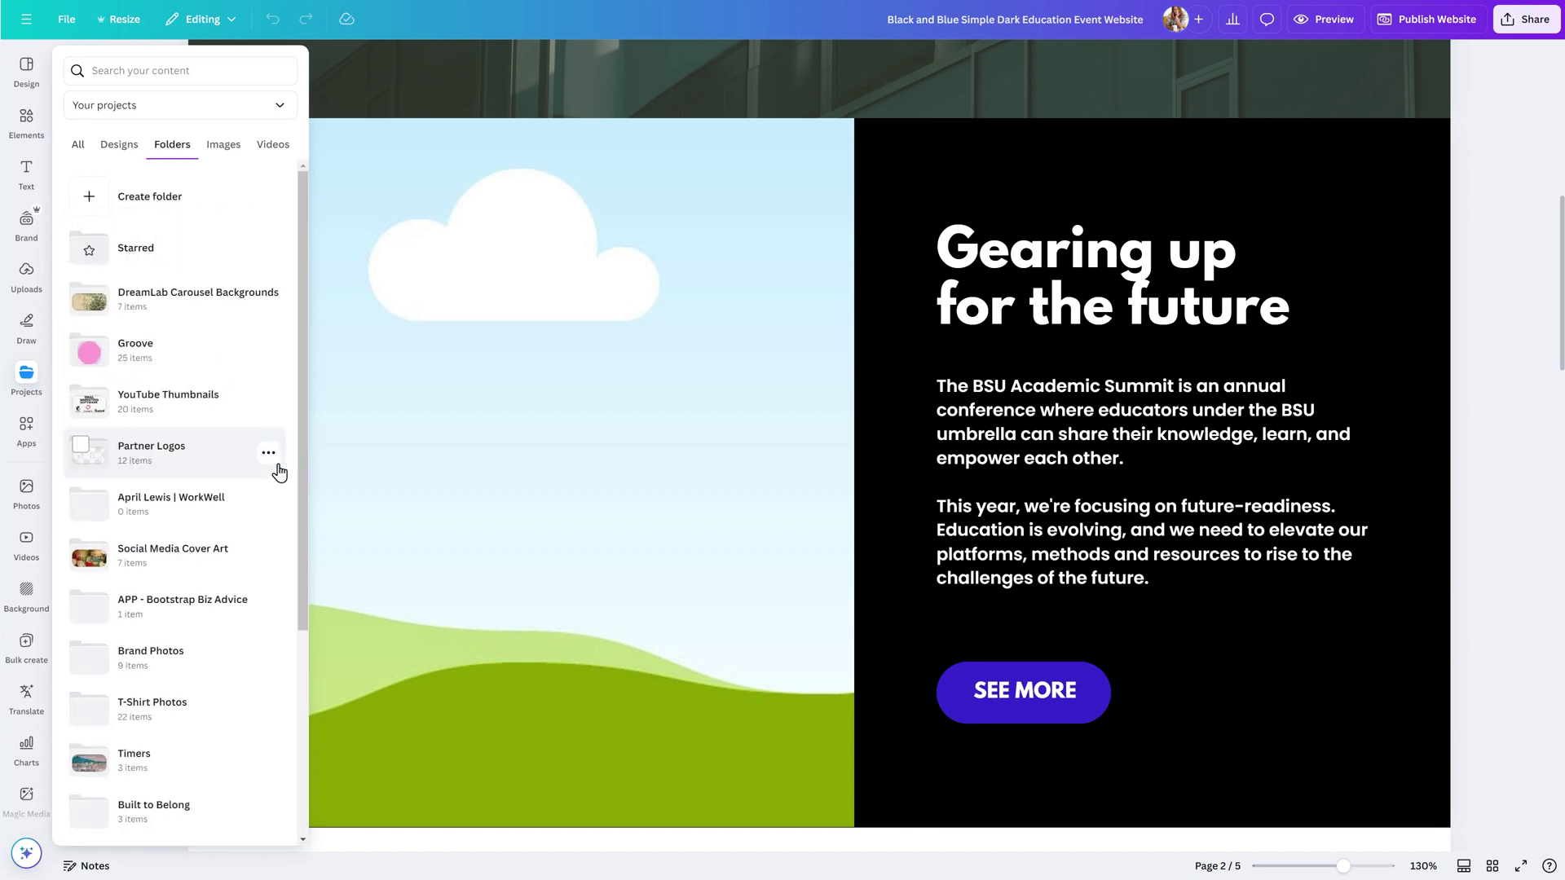
left_click(180, 648)
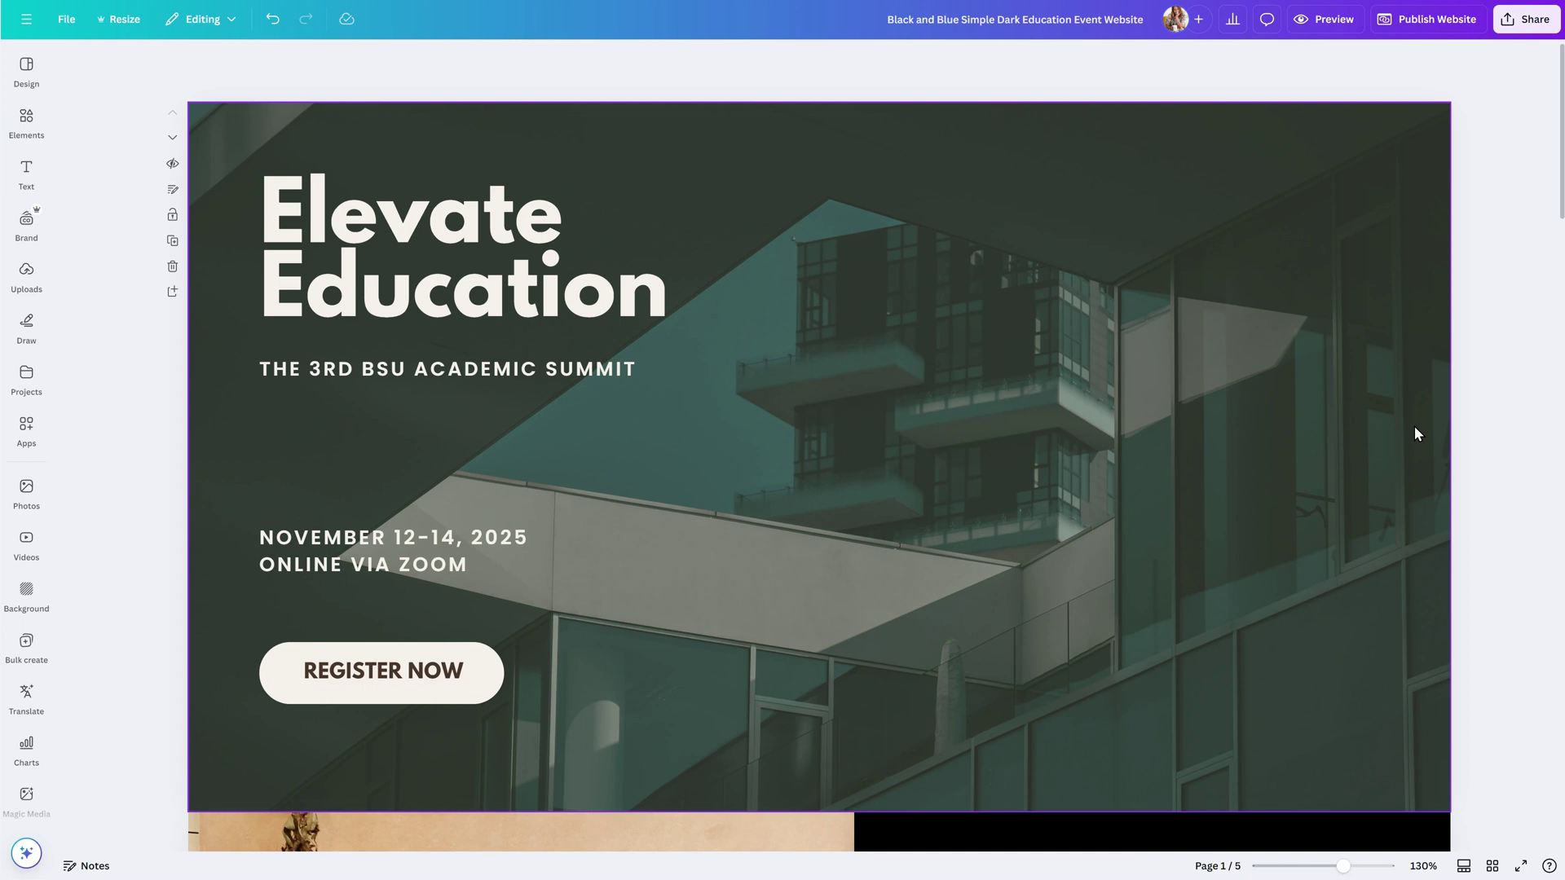
scroll(1415, 427, "down", 8)
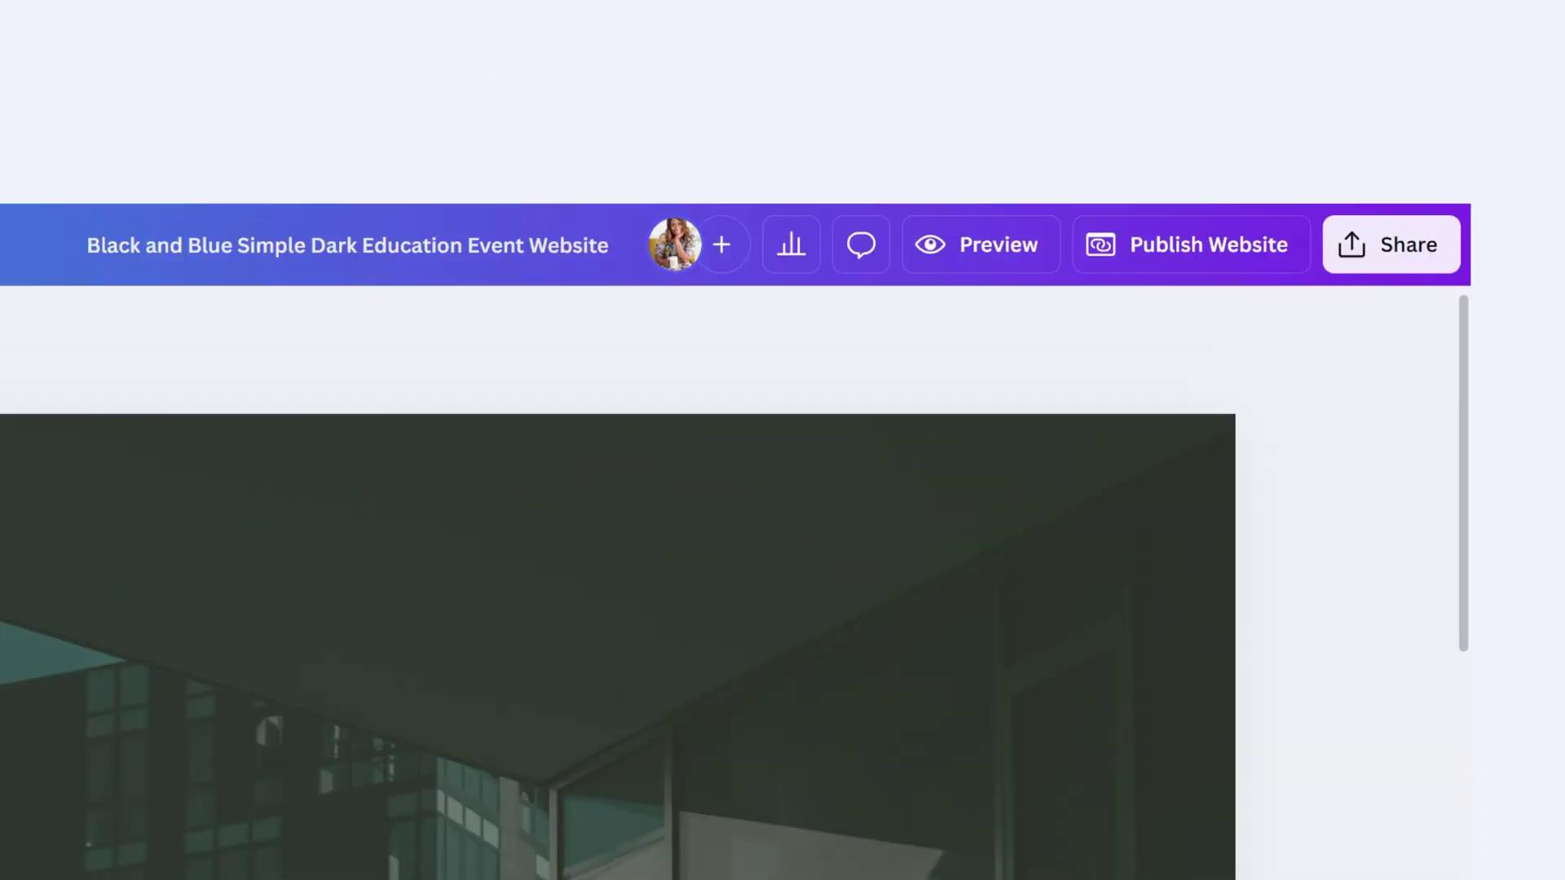
left_click(978, 245)
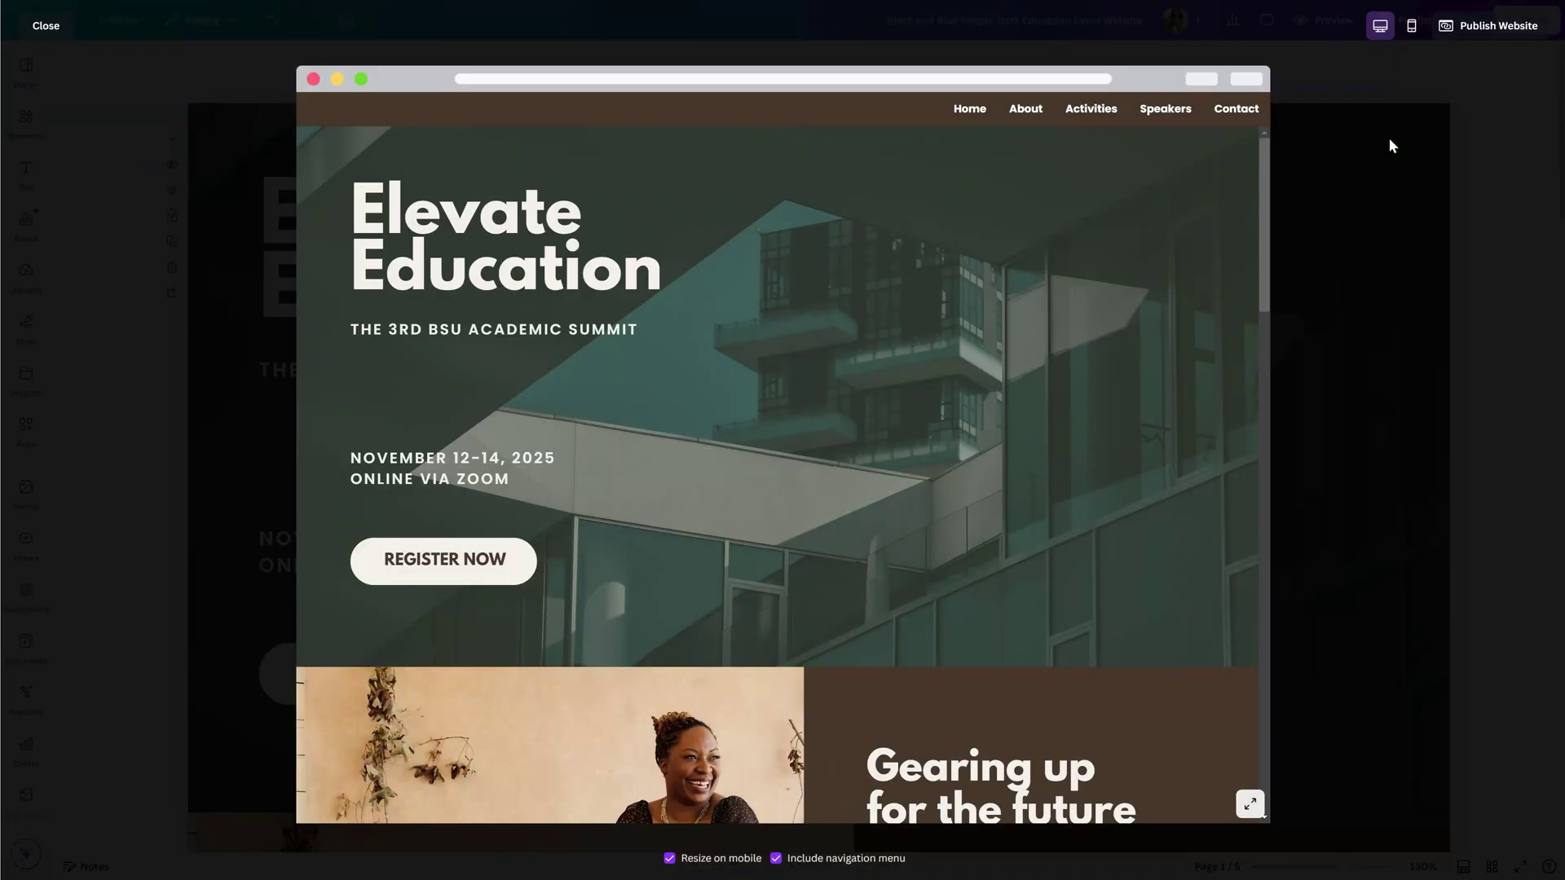
scroll(1250, 255, "down", 5)
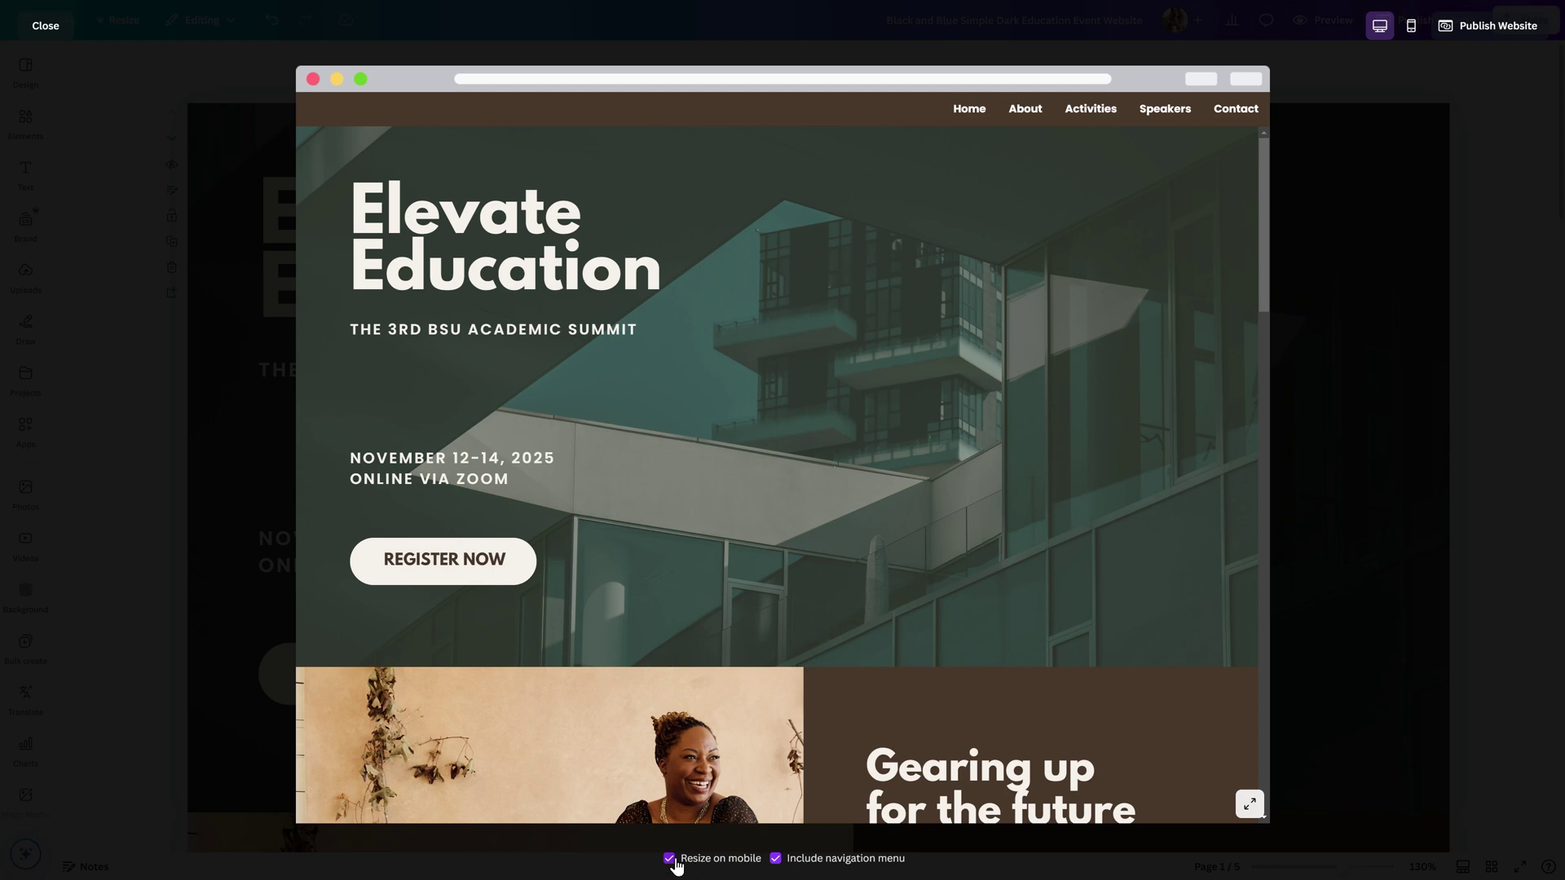
left_click(1506, 179)
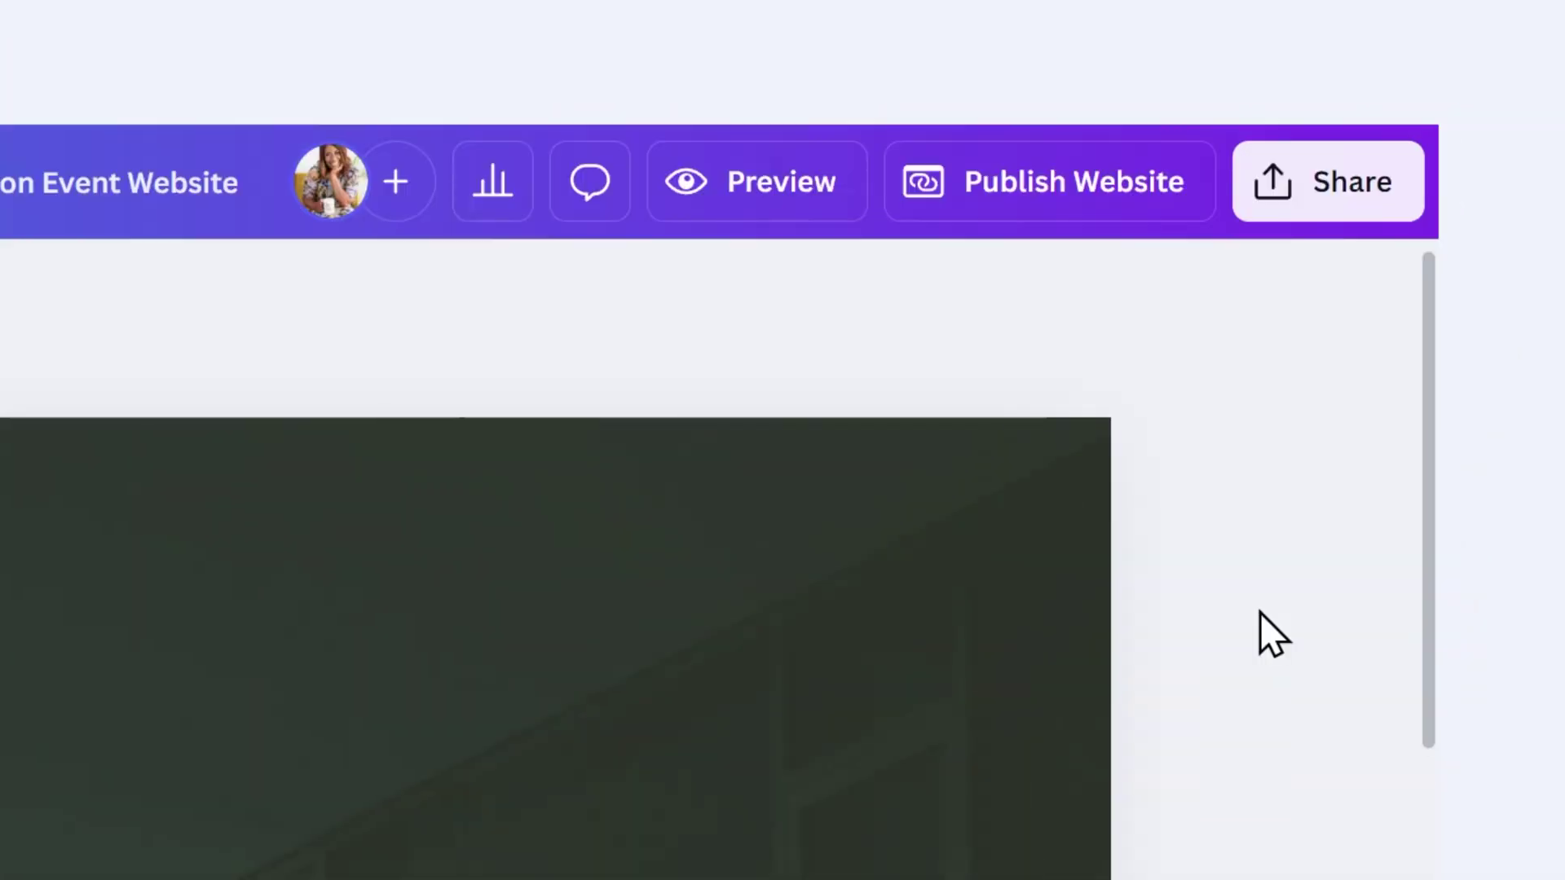
Open the website publishing options and view the custom domain choices for the site address.
left_click(1074, 202)
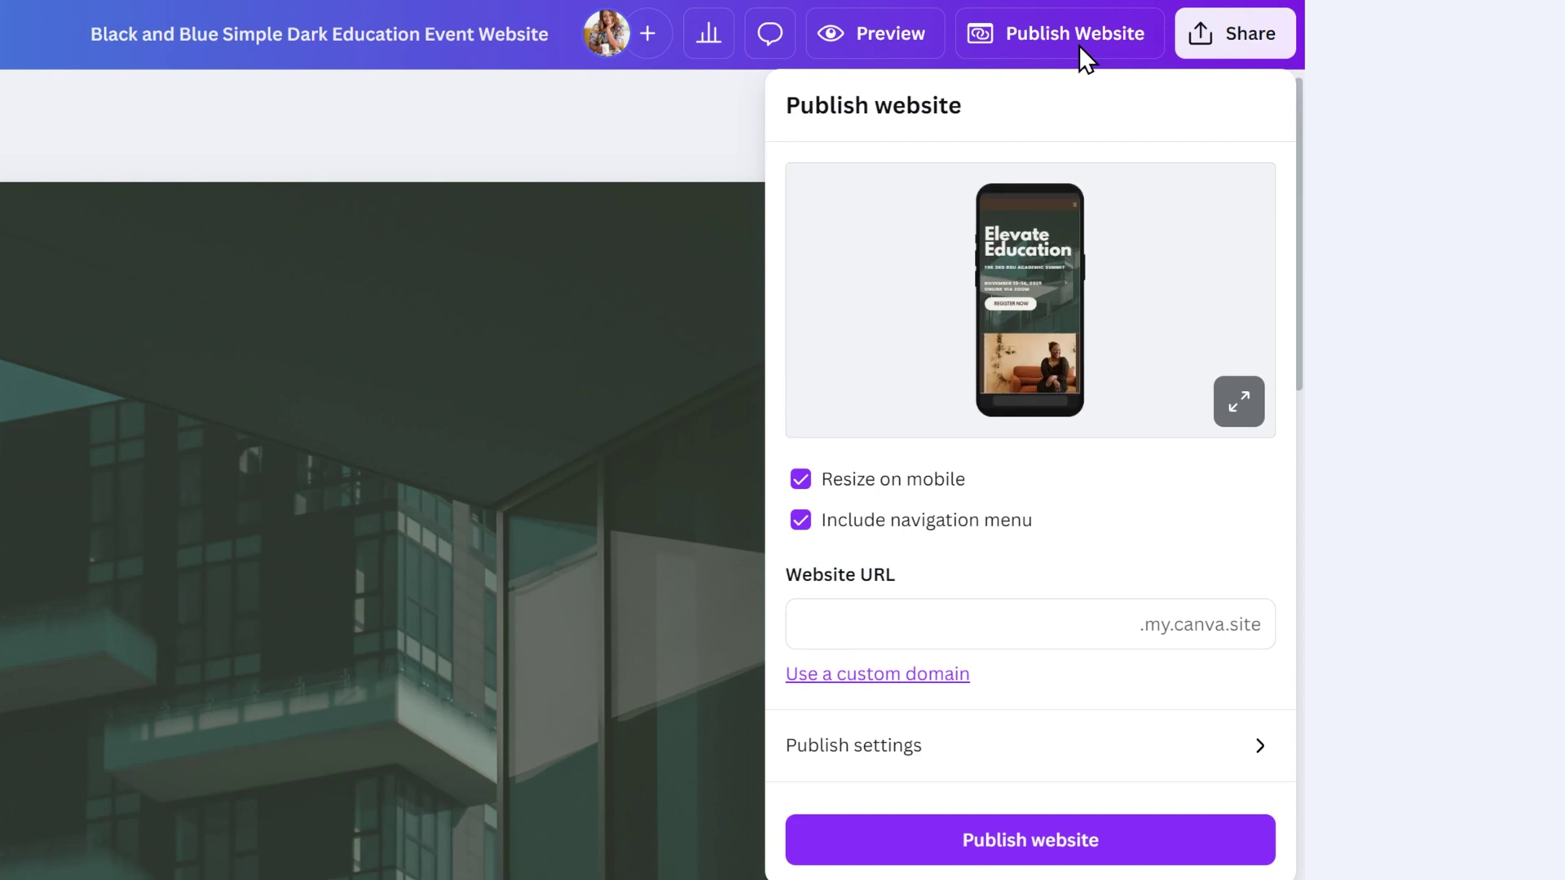
left_click(961, 611)
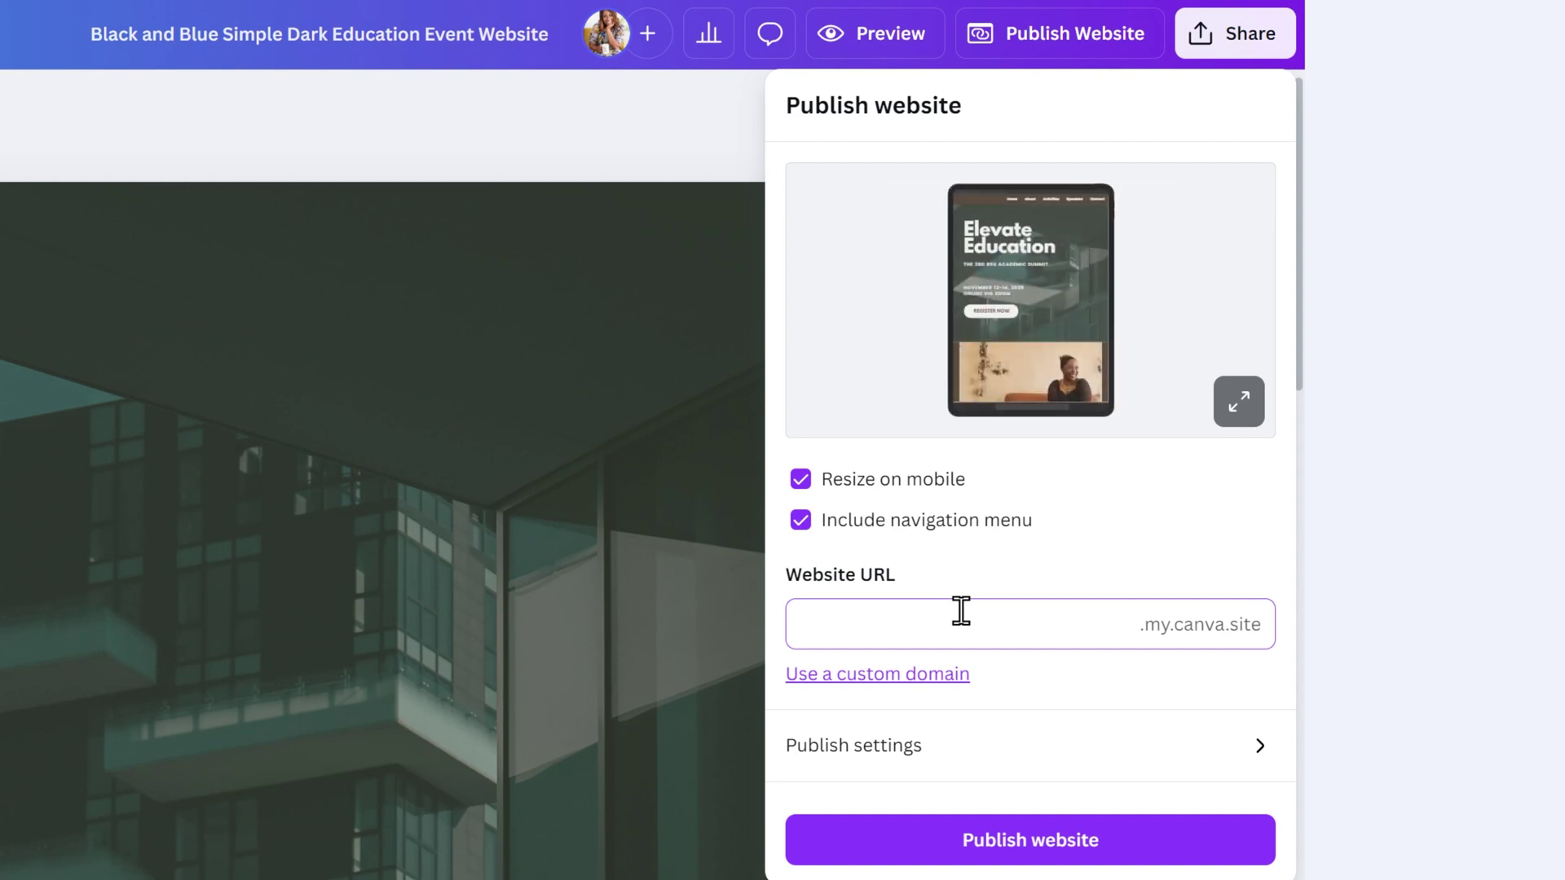
left_click(919, 681)
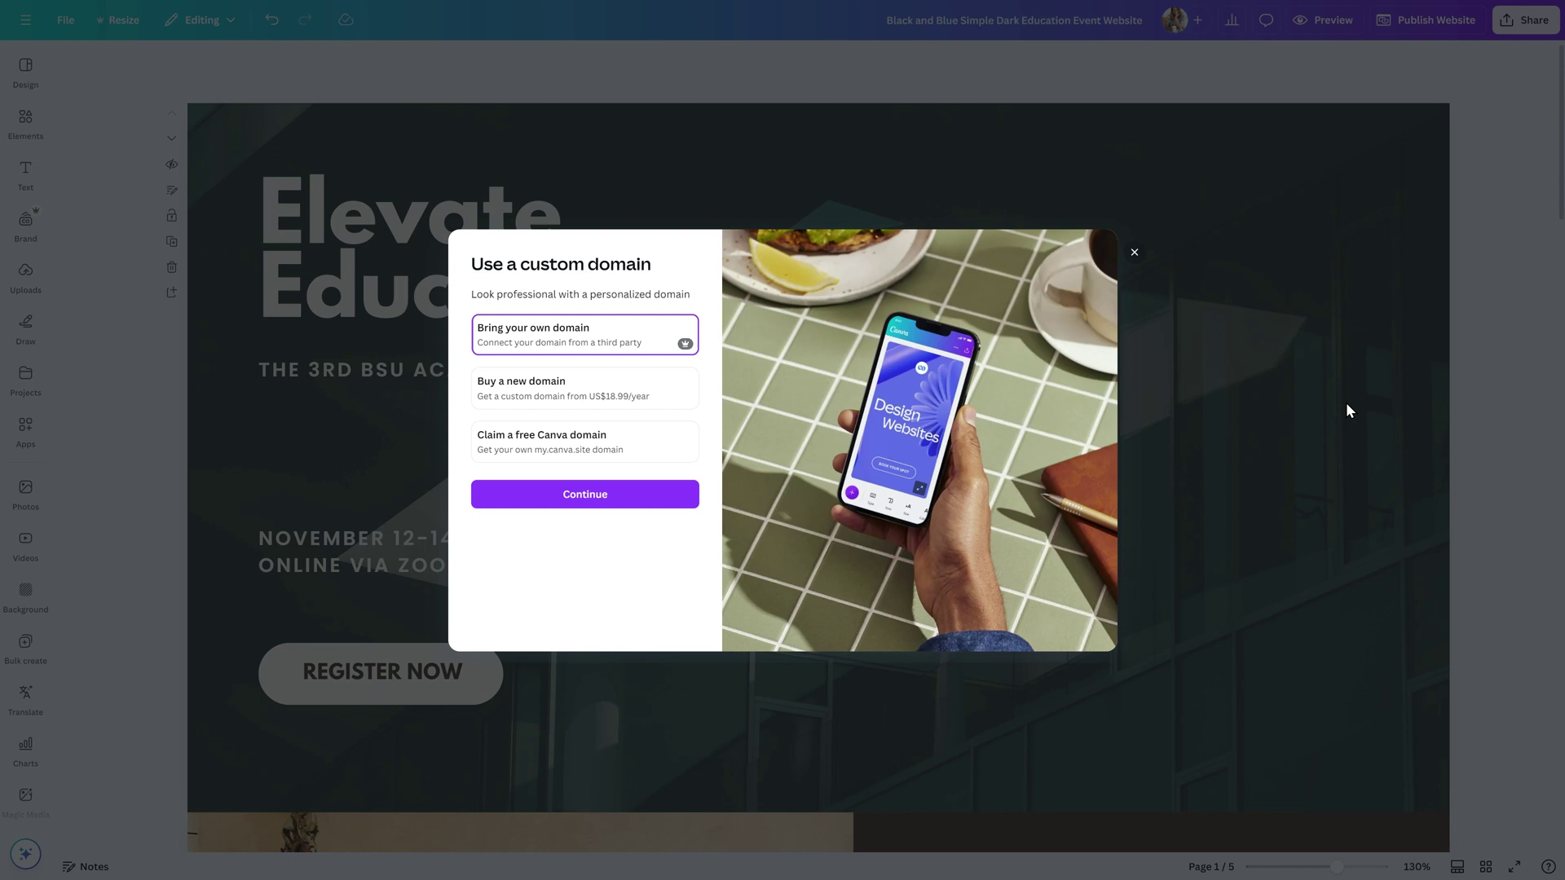
Close the custom domain dialog and bring up the design's Share options.
left_click(1347, 402)
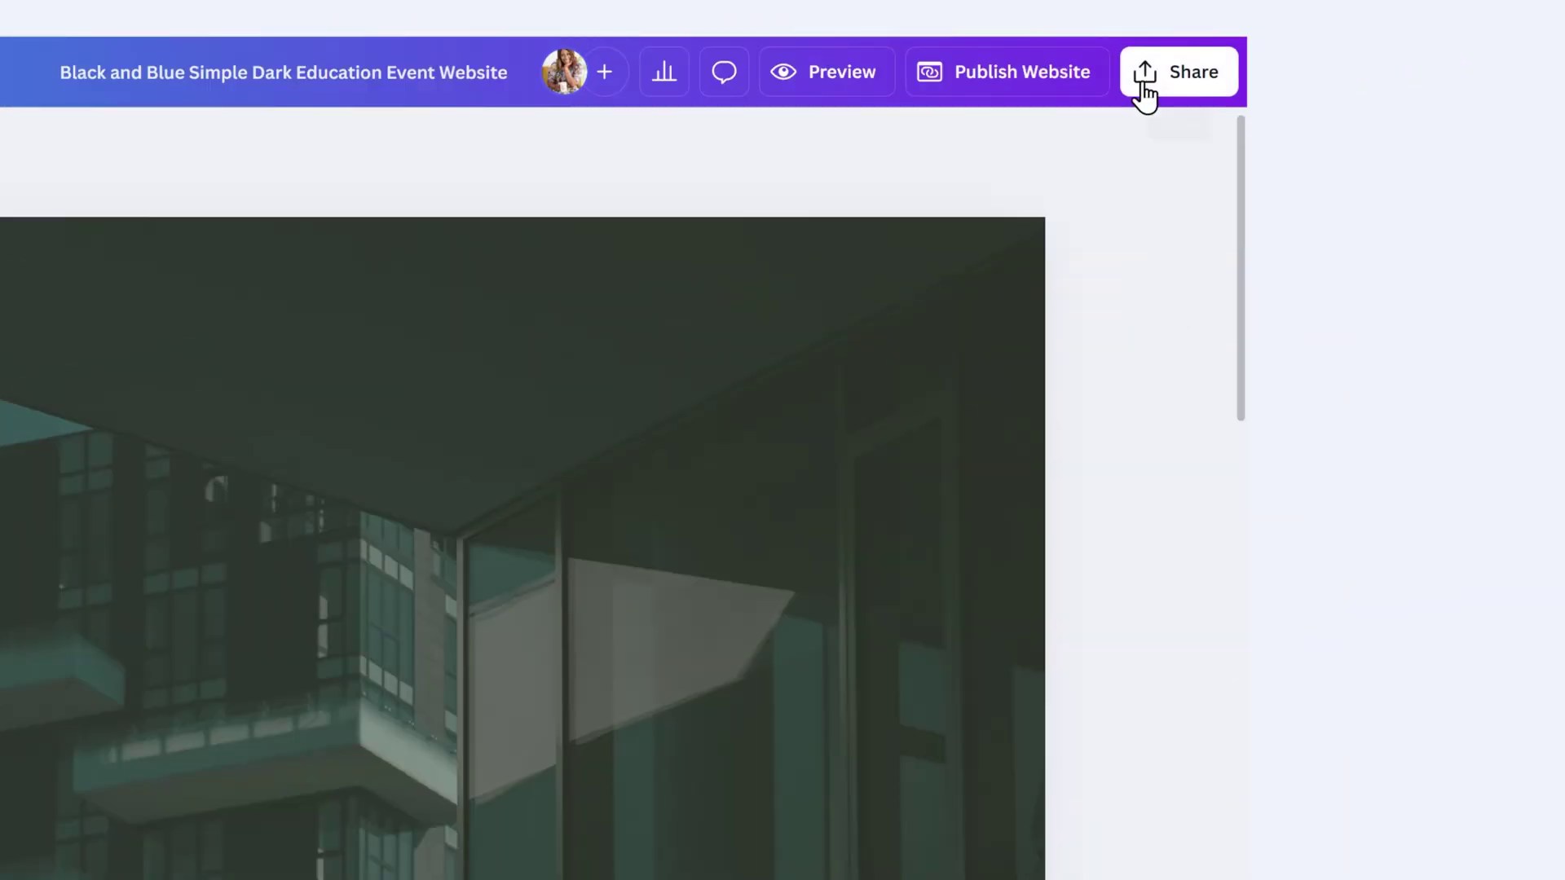
left_click(1505, 24)
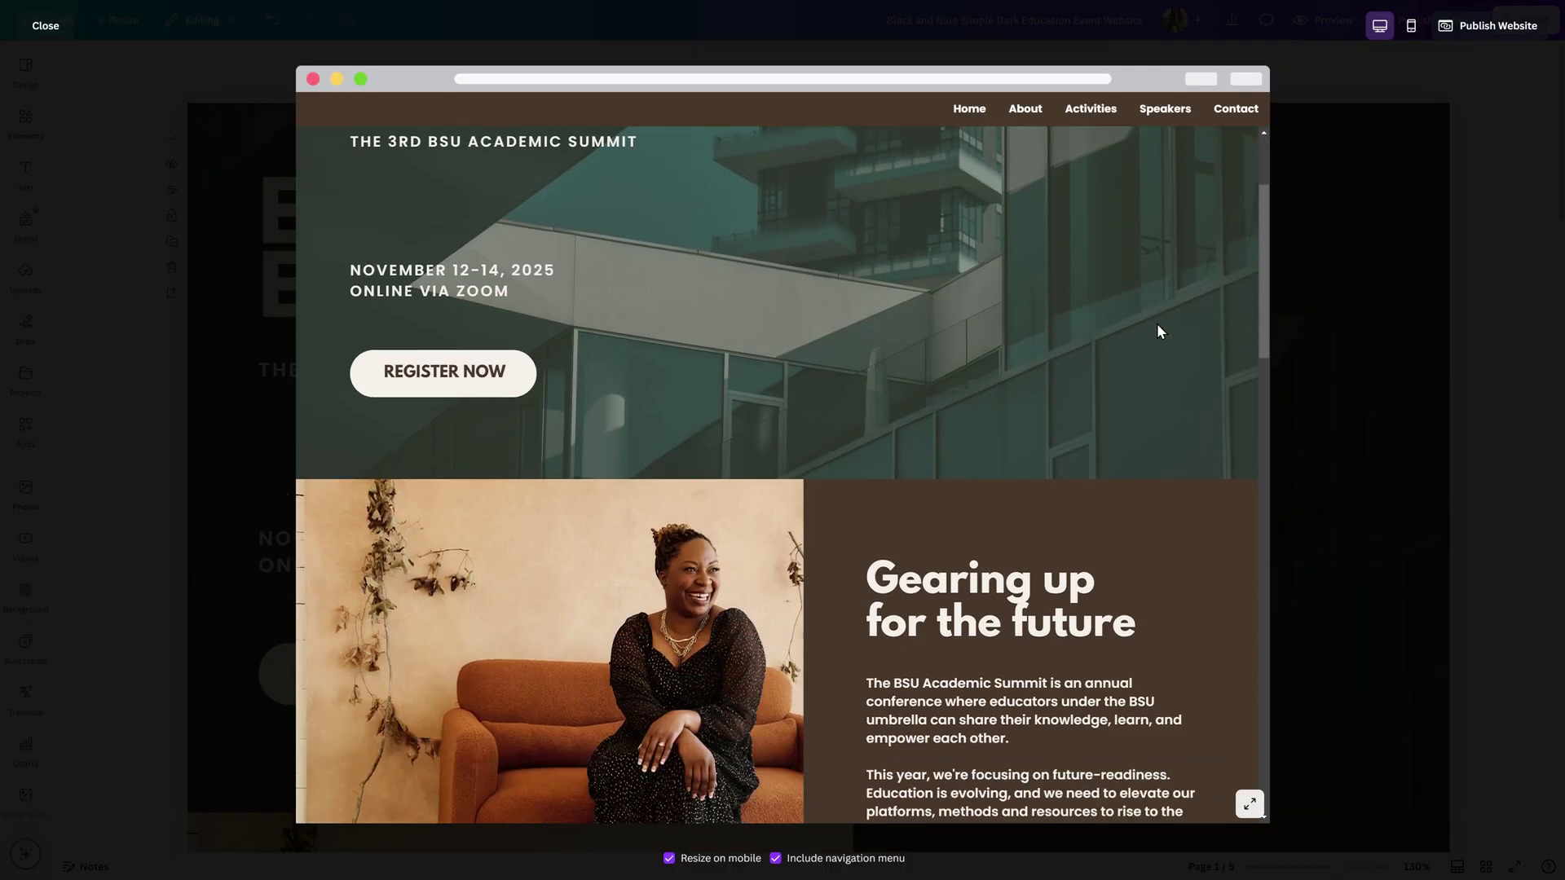
Scroll the website preview down past 'Gearing up' to the Activity Lineup section.
scroll(1159, 330, "down", 9)
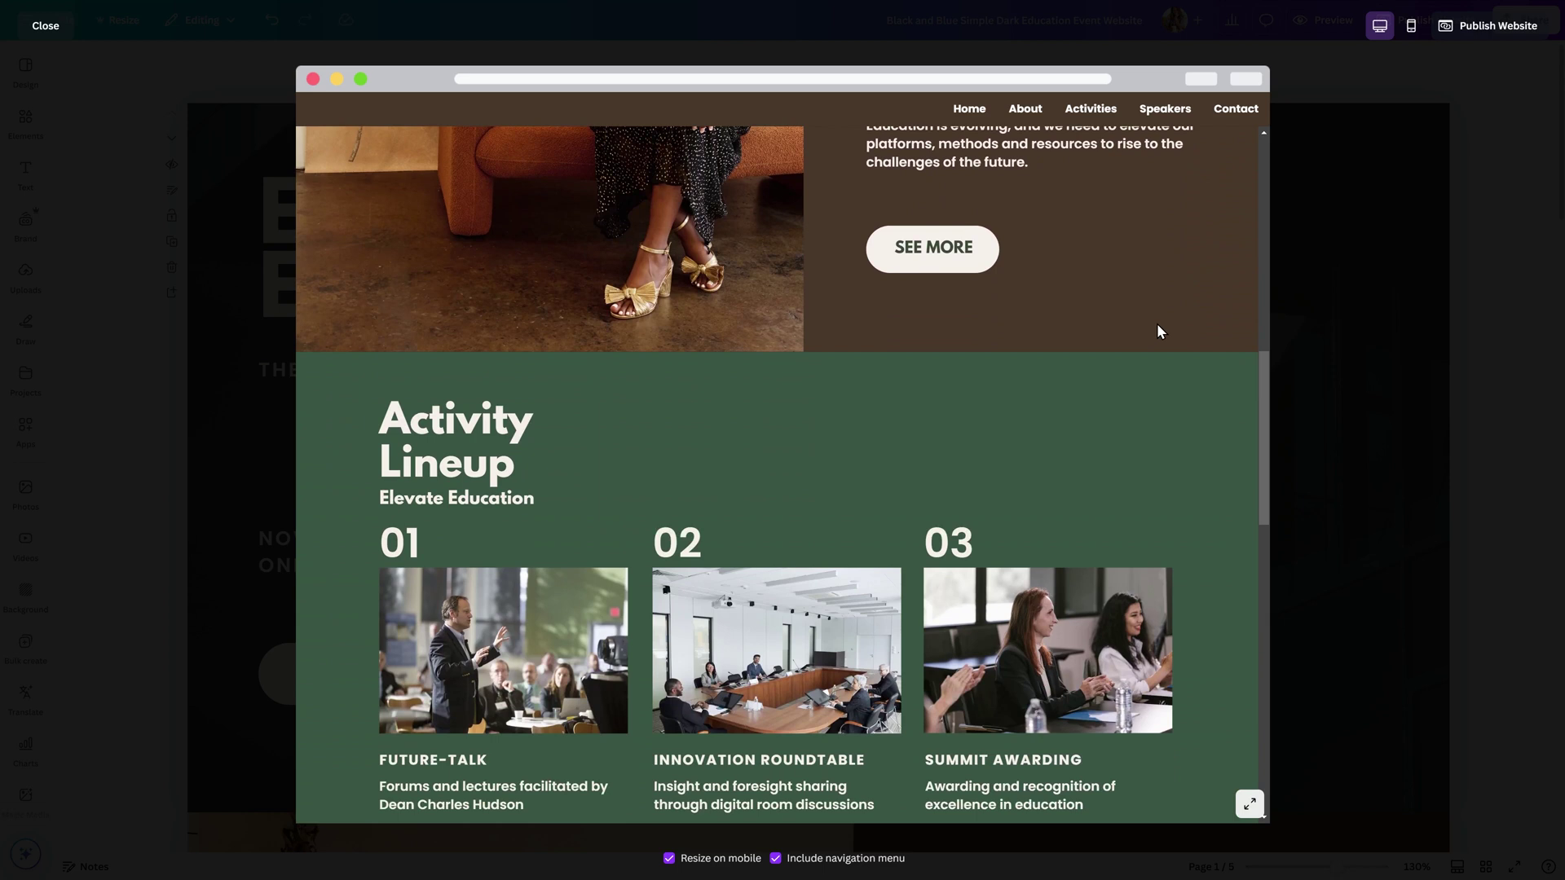
scroll(1159, 330, "down", 8)
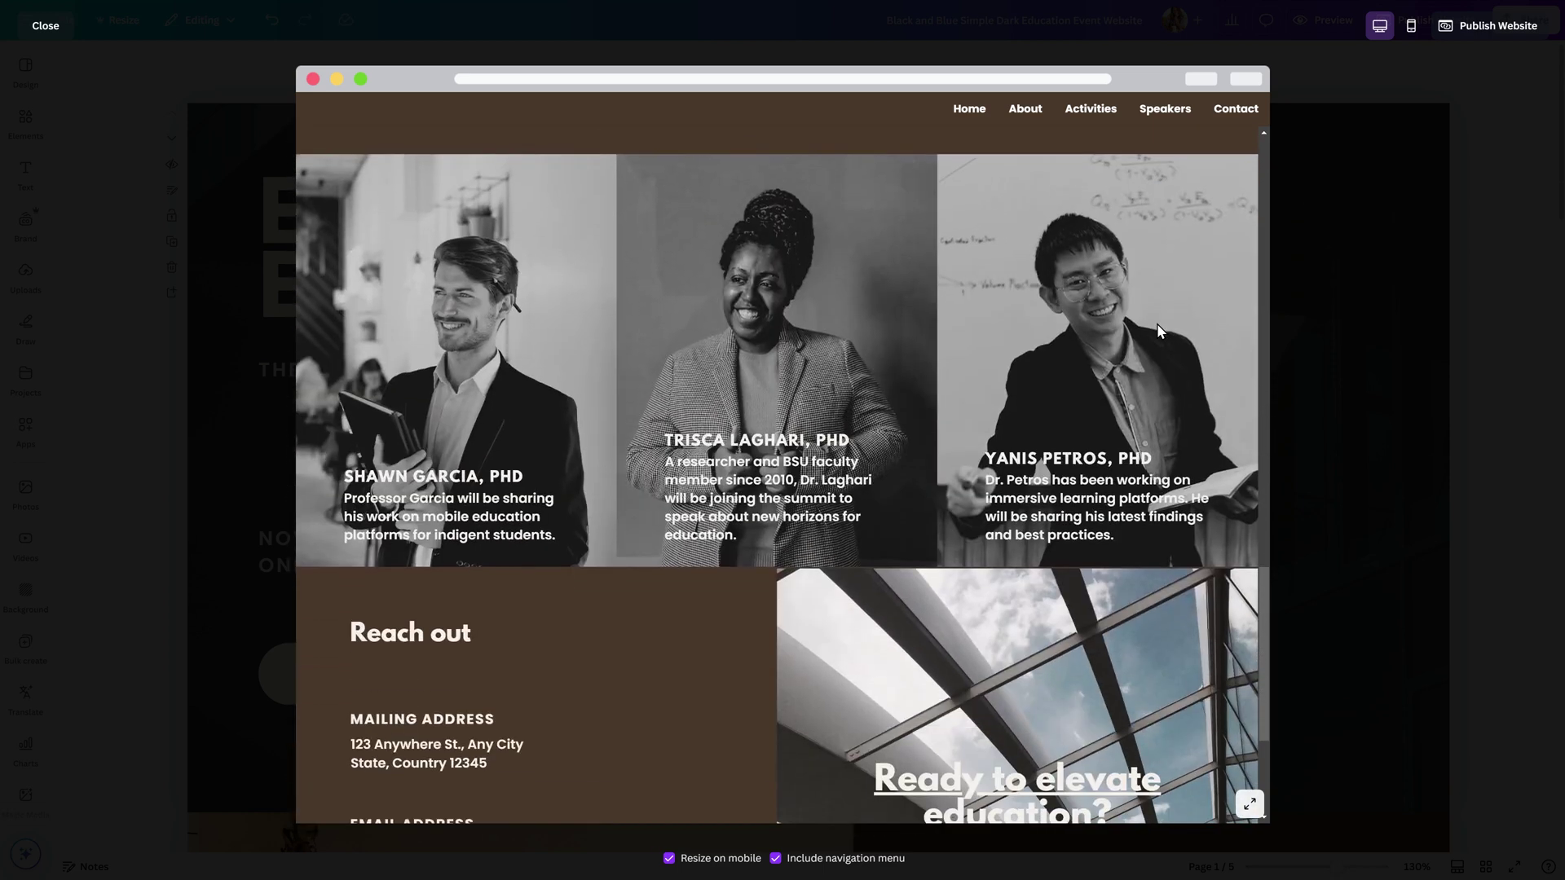